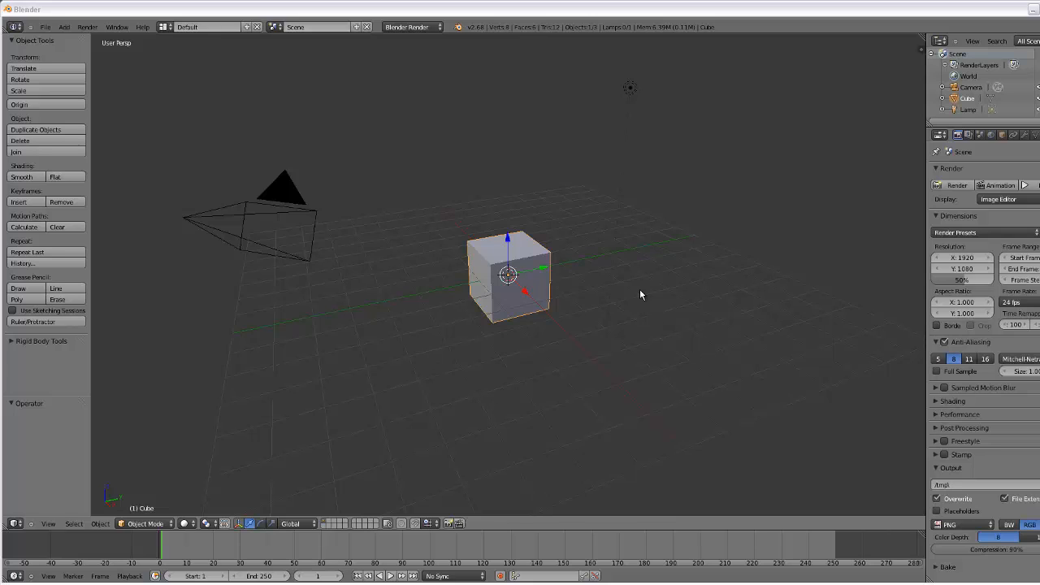
# Delete the default cube from the scene.
pyautogui.click(630, 5)
pyautogui.press('x')
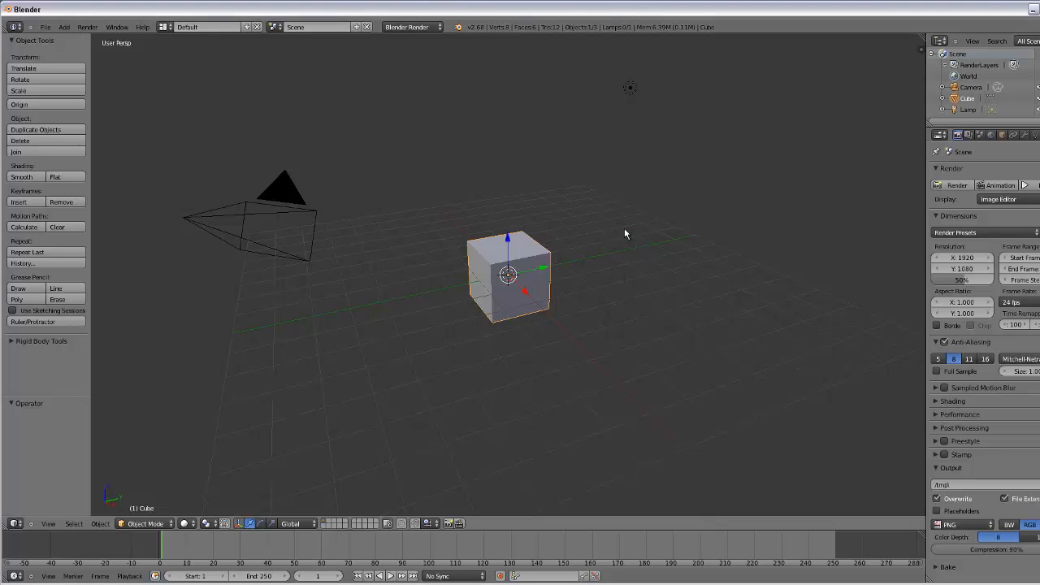
pyautogui.press('x')
pyautogui.click(620, 235)
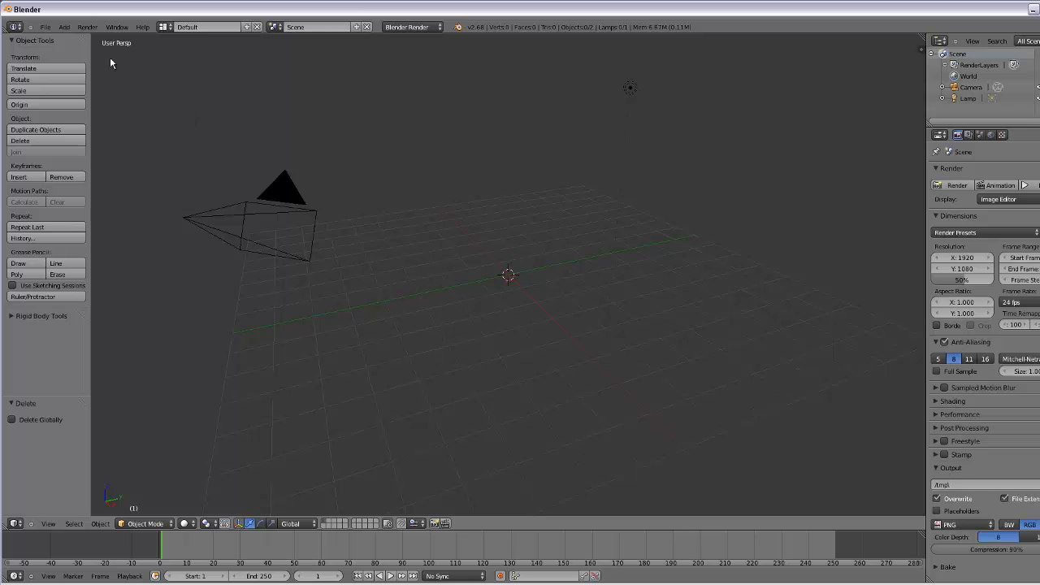
# Add a mesh plane at the origin and hide the camera and lamp from the viewport.
pyautogui.click(64, 27)
pyautogui.moveTo(75, 38)
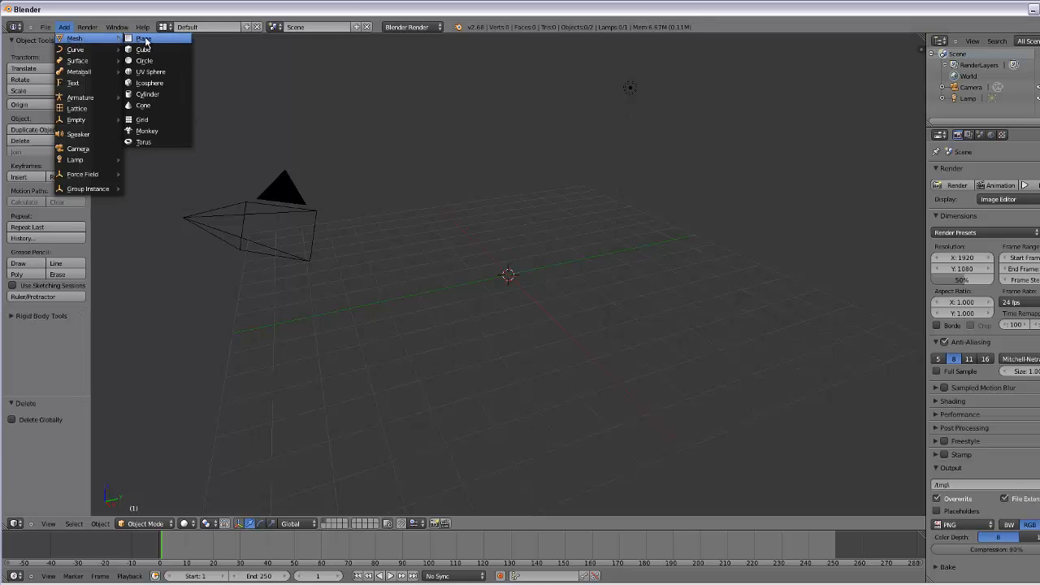
pyautogui.click(144, 39)
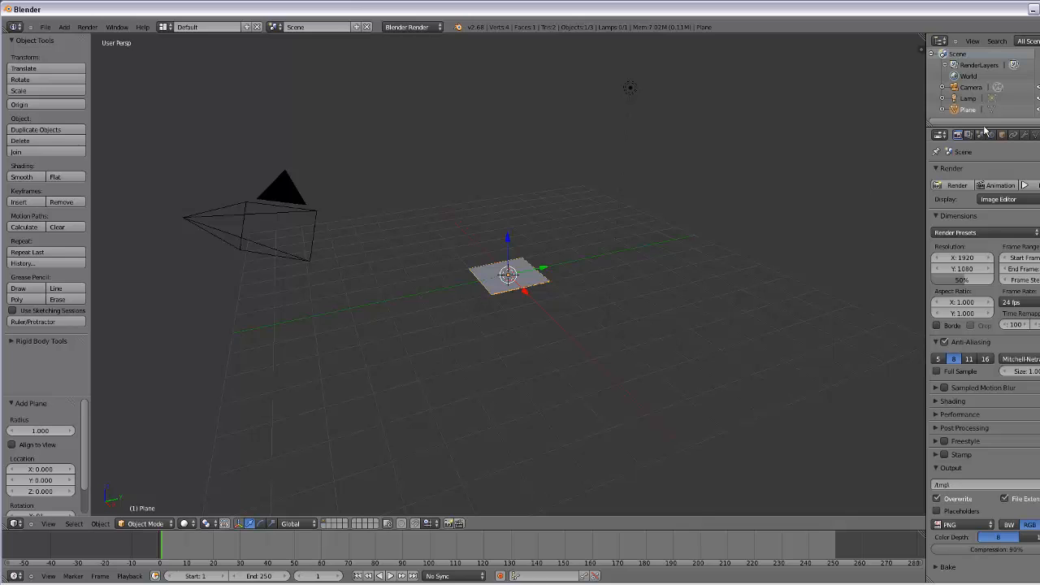
pyautogui.click(1038, 88)
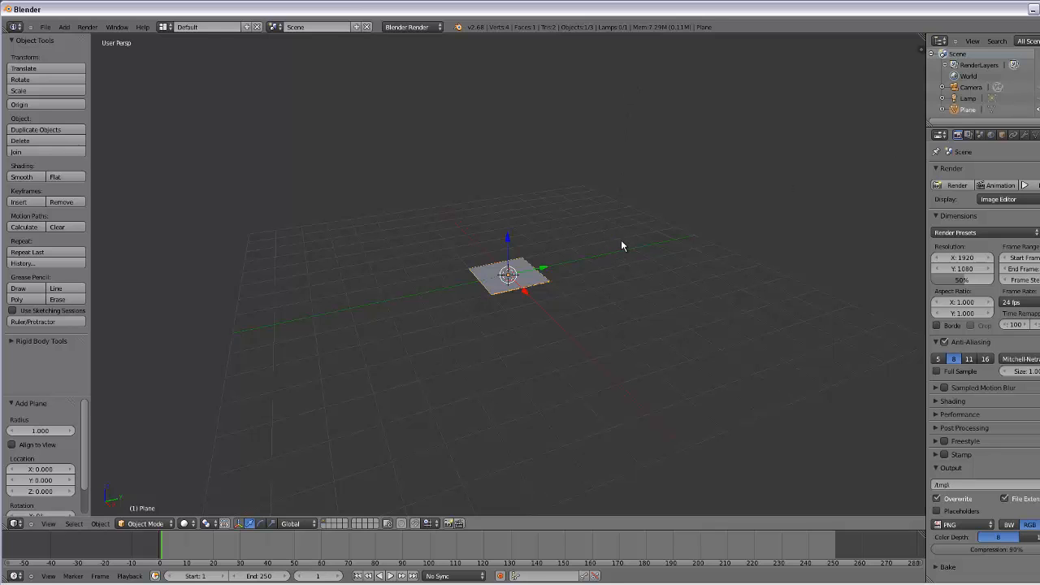
# Delete the plane's upper-left vertex in edit mode, working from the top view.
pyautogui.press('KP_7')
pyautogui.scroll(5, 505, 311)
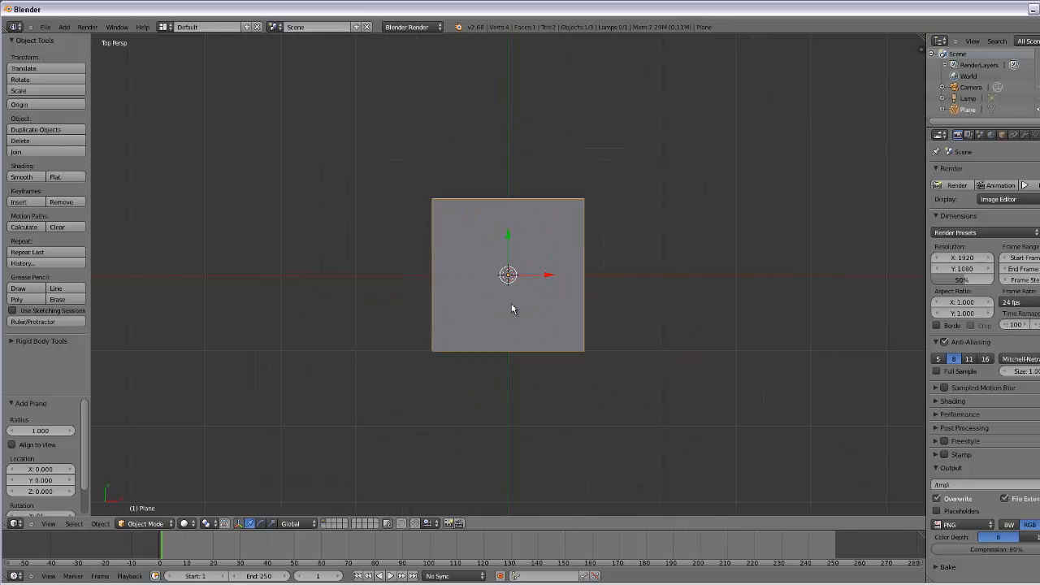
pyautogui.scroll(1, 512, 308)
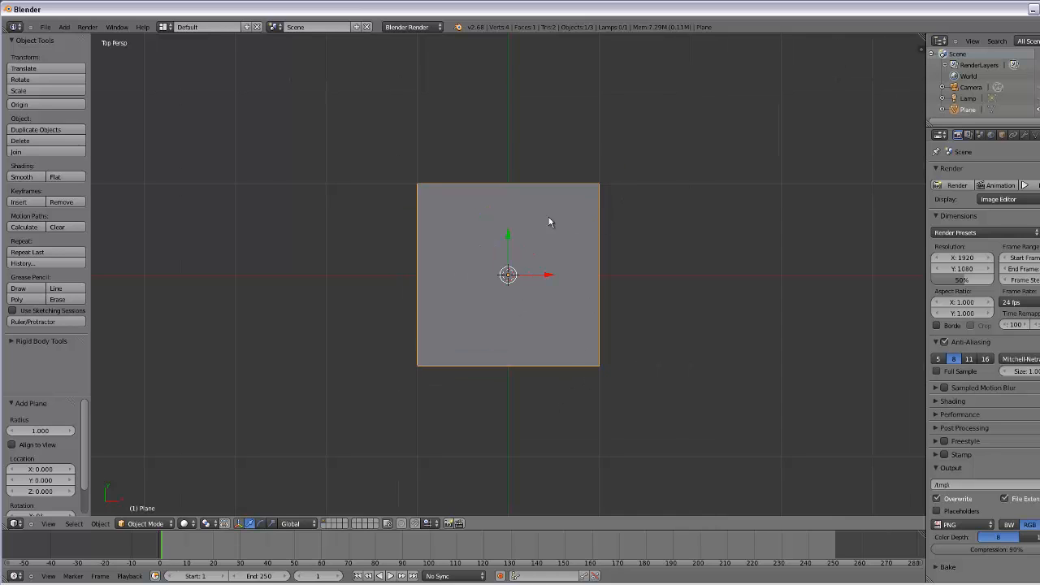
pyautogui.press('Tab')
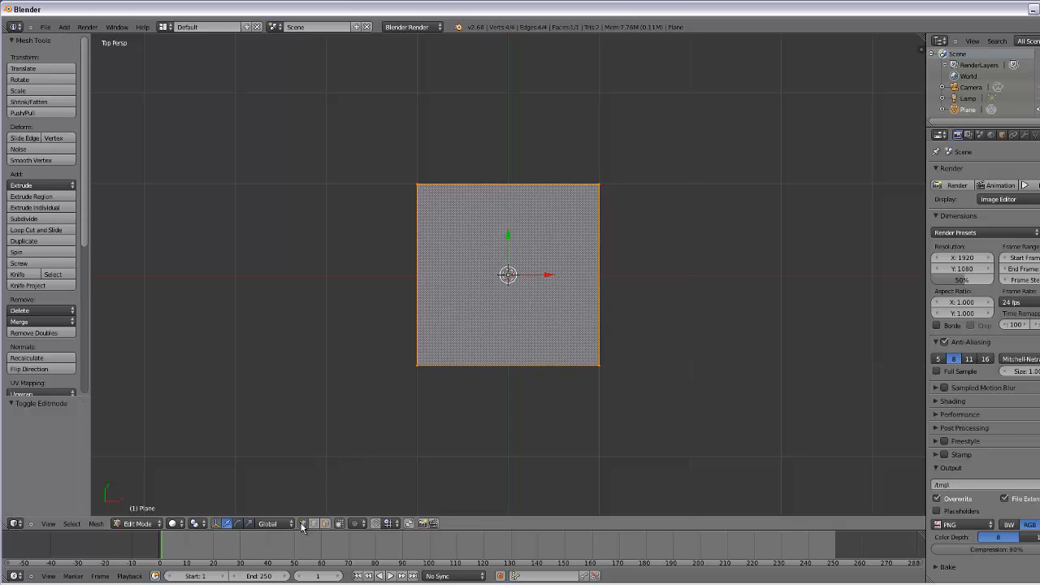
pyautogui.rightClick(417, 184)
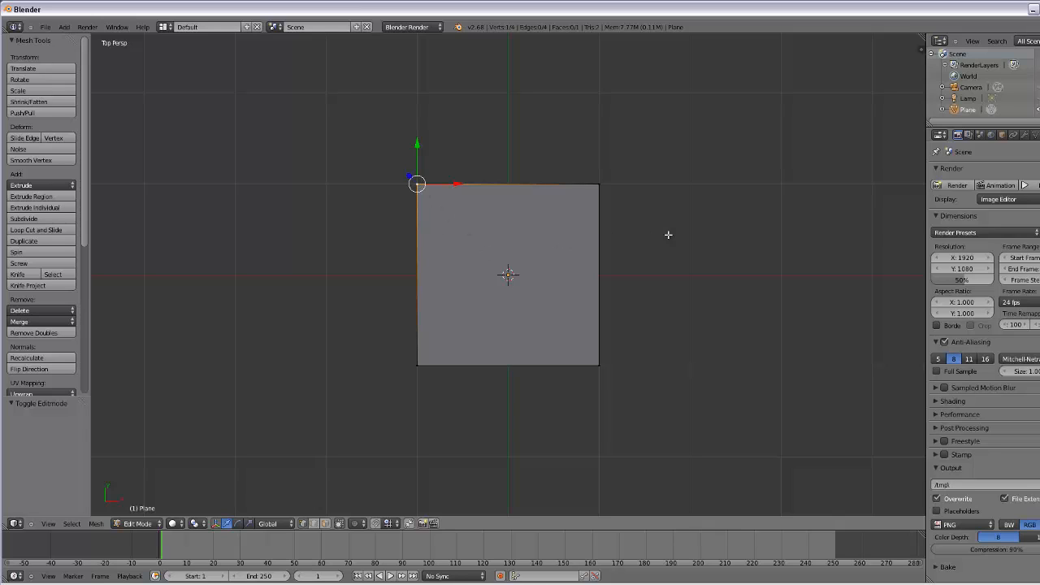
pyautogui.press('x')
pyautogui.click(631, 233)
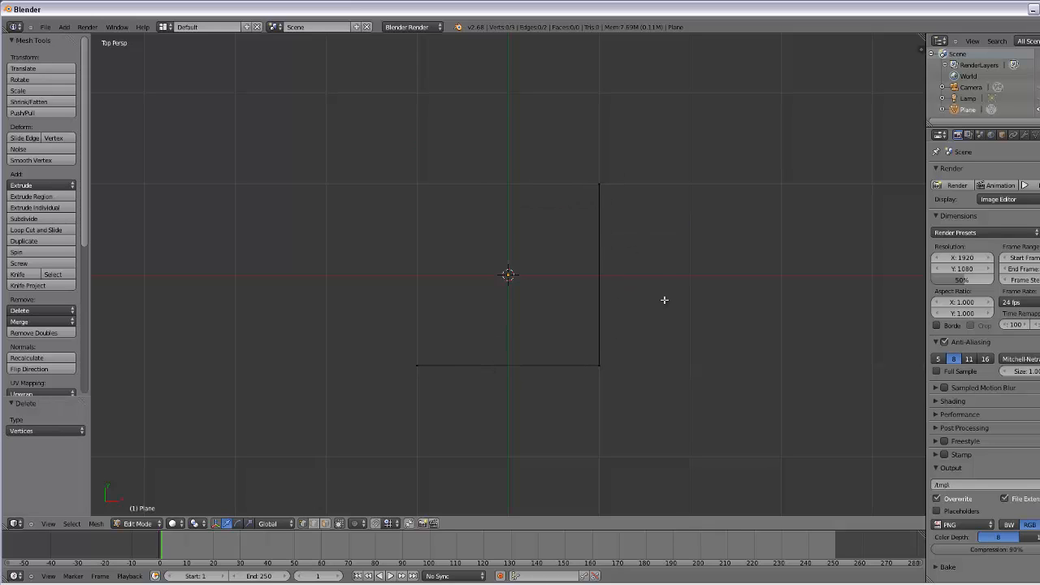
# Move the lower-left vertex 1 unit along X onto the centre line and the lower-right vertex about 0.21 inward along X.
pyautogui.rightClick(417, 366)
pyautogui.press('g')
pyautogui.press('x')
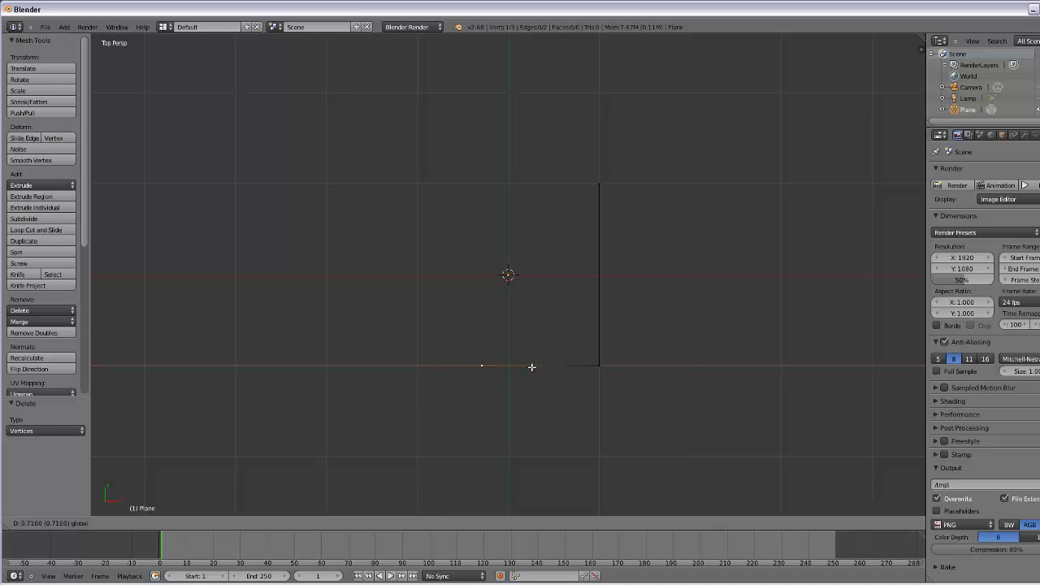
pyautogui.write('1')
pyautogui.press('Return')
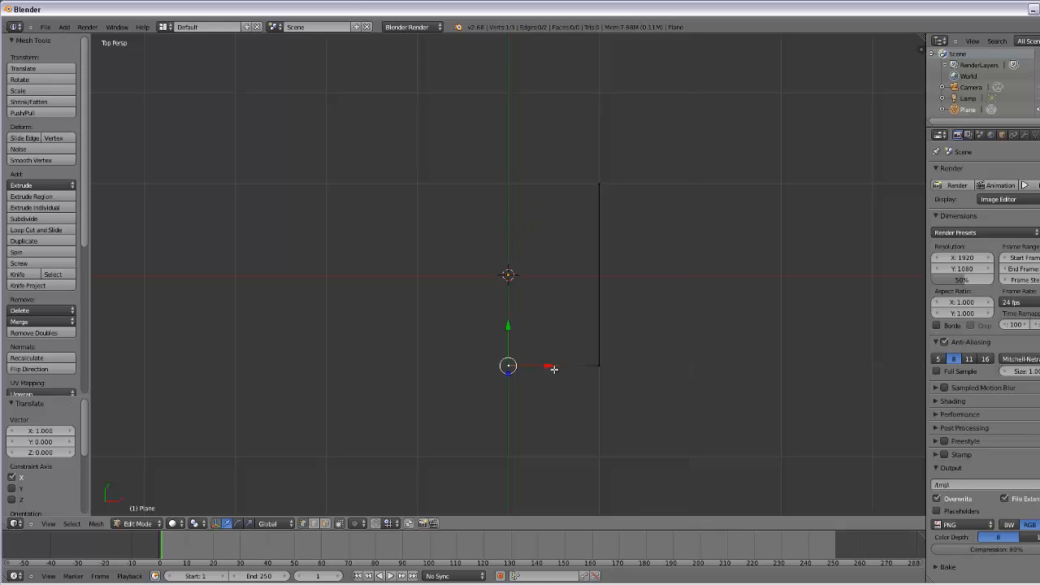
pyautogui.moveTo(546, 367)
pyautogui.mouseDown()
pyautogui.moveTo(520, 364)
pyautogui.moveTo(549, 368)
pyautogui.mouseUp()
pyautogui.rightClick(600, 365)
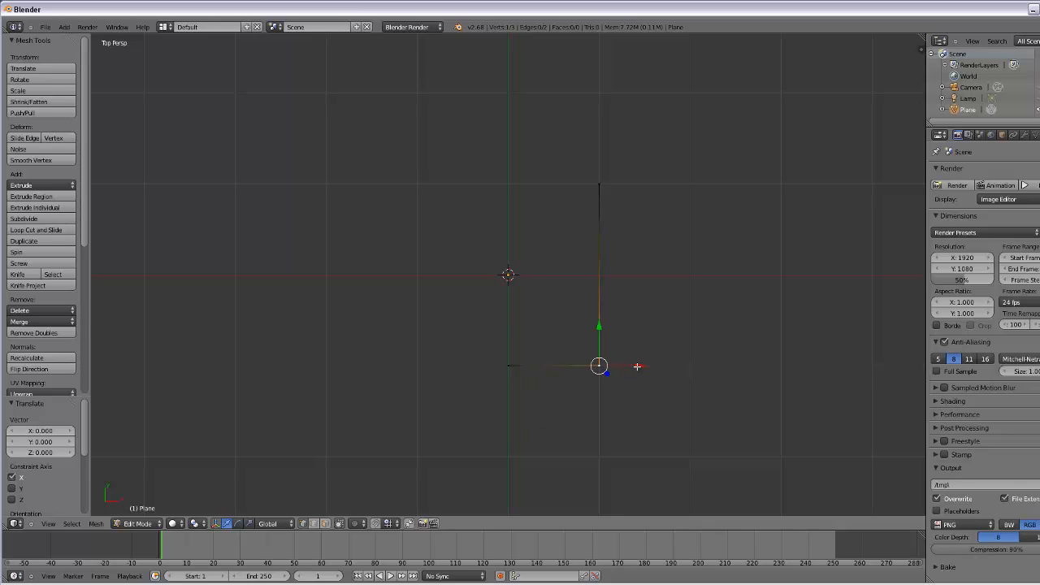
pyautogui.moveTo(637, 367)
pyautogui.mouseDown()
pyautogui.moveTo(610, 364)
pyautogui.moveTo(619, 365)
pyautogui.mouseUp()
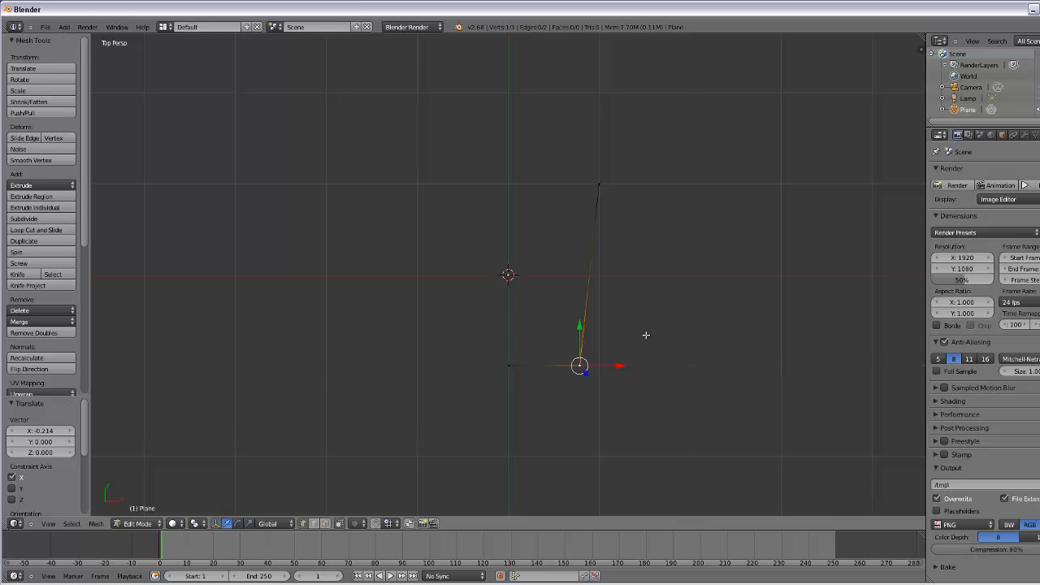
# Move the remaining upper vertex down and inward until it sits directly above the base's outer corner, forming a short vertical edge.
pyautogui.rightClick(599, 184)
pyautogui.moveTo(597, 149); pyautogui.dragTo(569, 280)
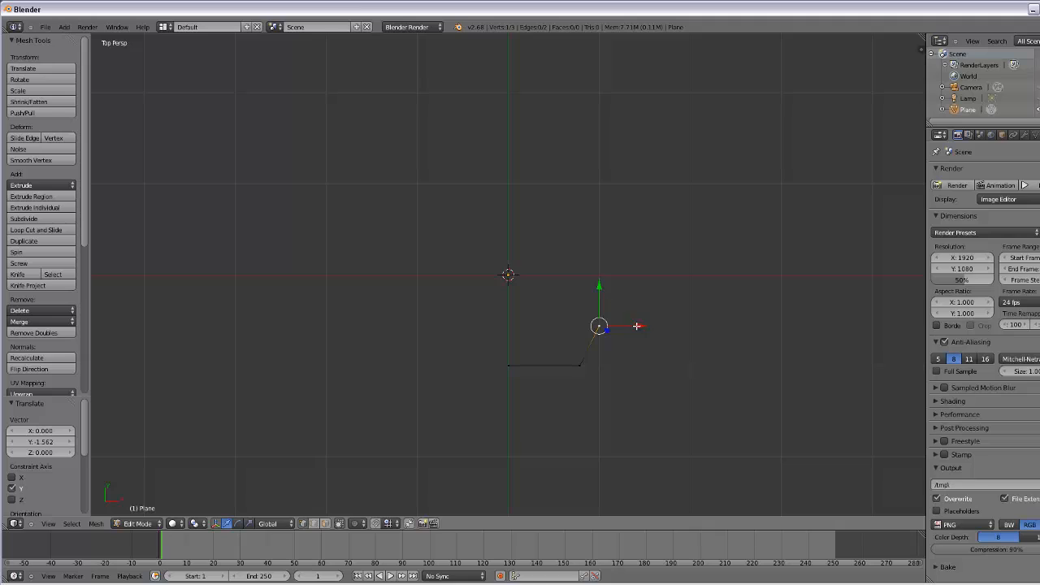
pyautogui.moveTo(637, 326)
pyautogui.mouseDown()
pyautogui.moveTo(610, 328)
pyautogui.moveTo(624, 326)
pyautogui.mouseUp()
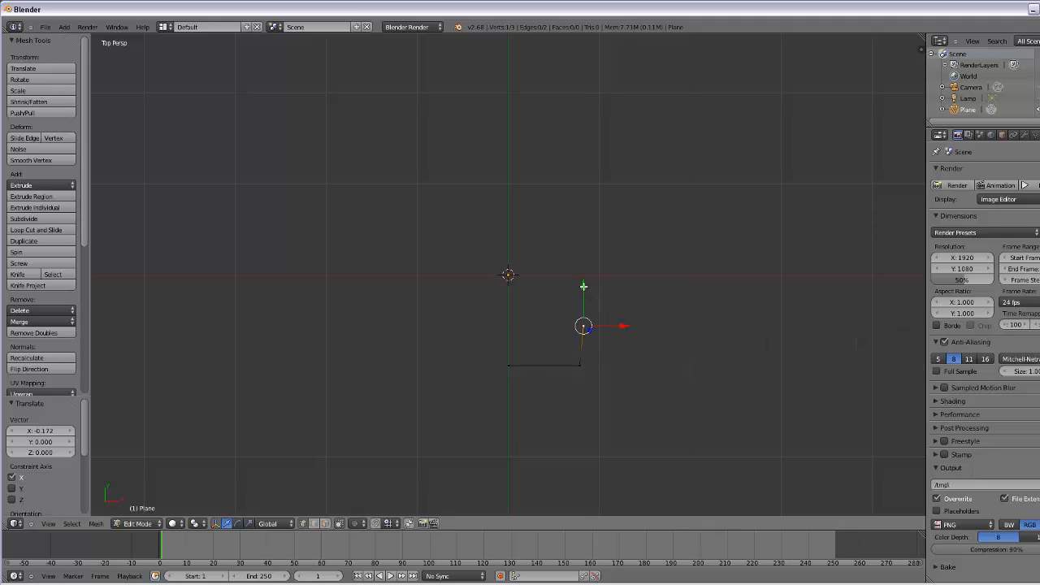
pyautogui.moveTo(584, 286); pyautogui.dragTo(575, 312)
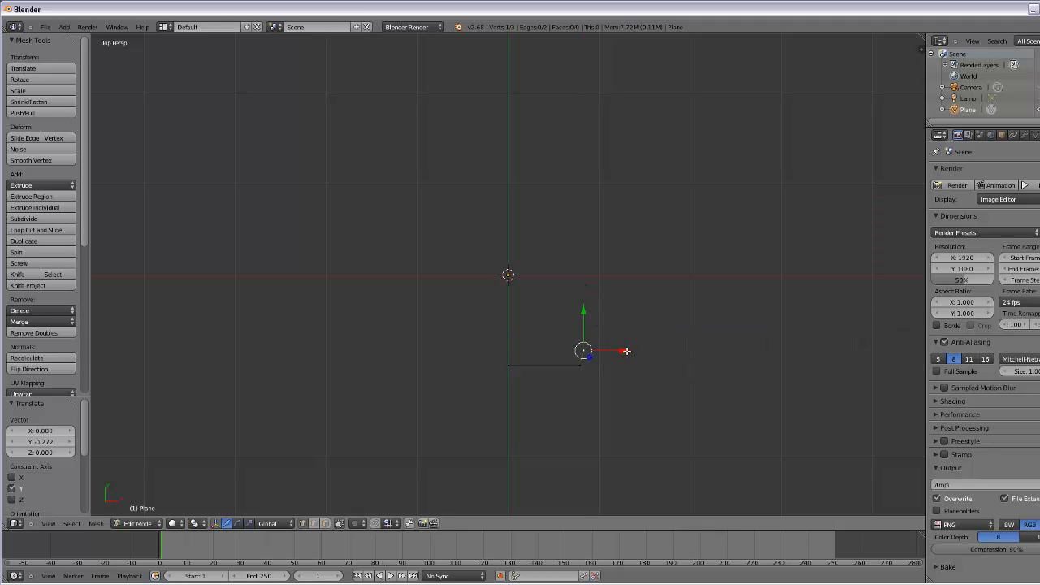
pyautogui.moveTo(626, 351); pyautogui.dragTo(619, 351)
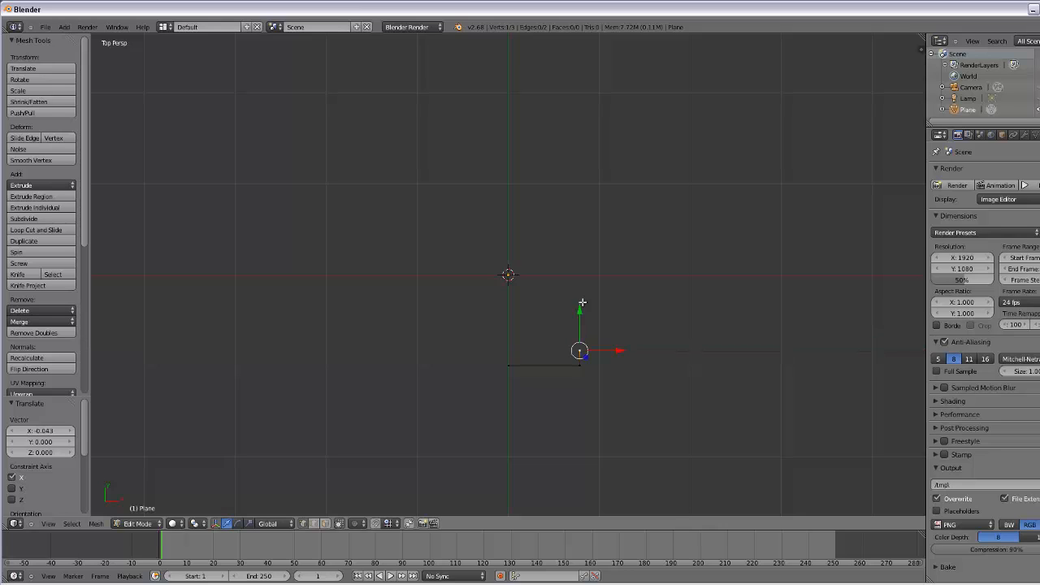
pyautogui.moveTo(580, 312); pyautogui.dragTo(580, 318)
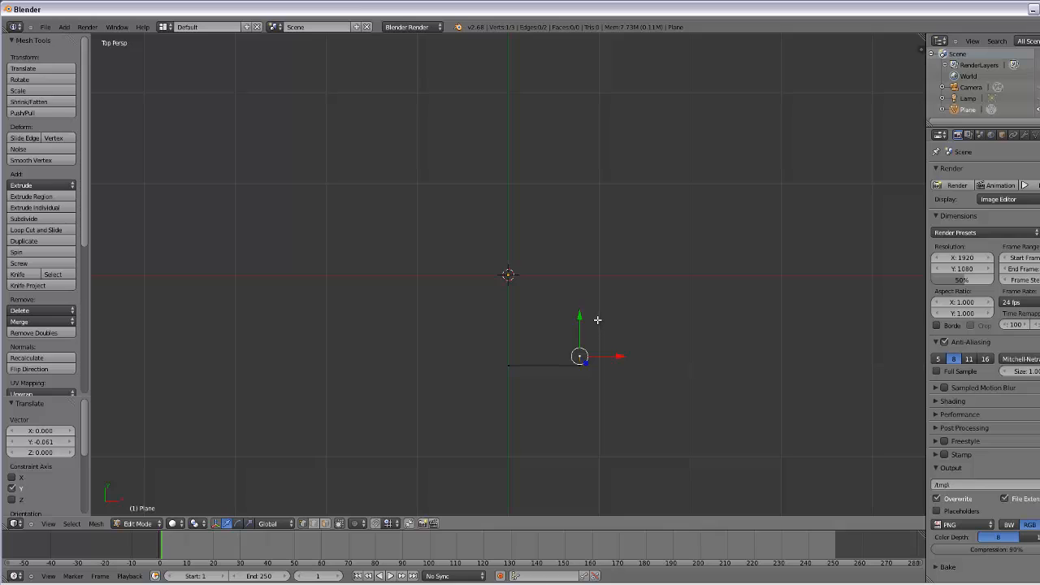
# Extrude the end vertex about 0.07 inward as a ledge, and continue upward and outward in short segments to the bulge's widest point.
pyautogui.press('e')
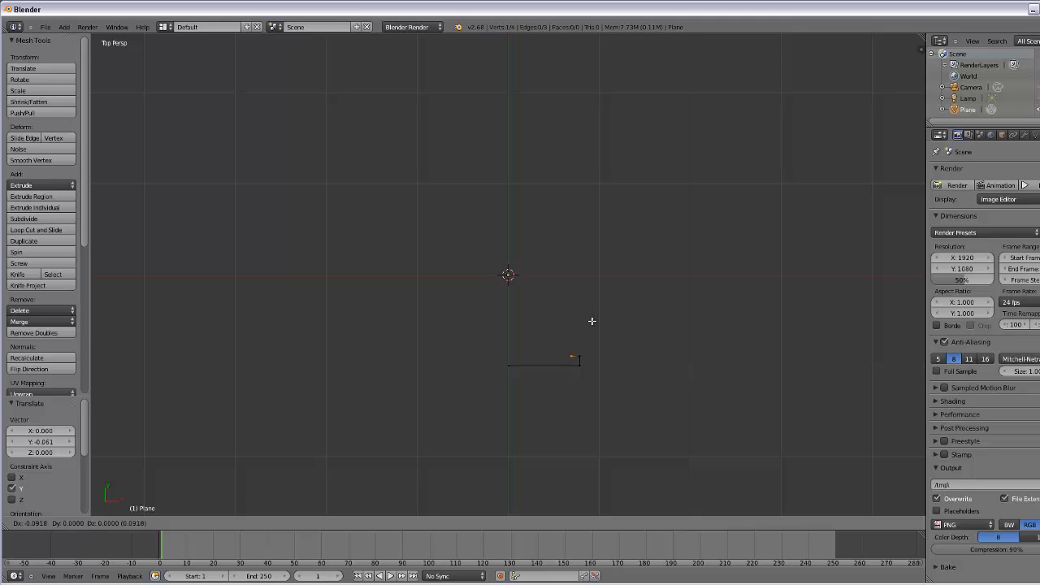
pyautogui.press('x')
pyautogui.click(593, 320)
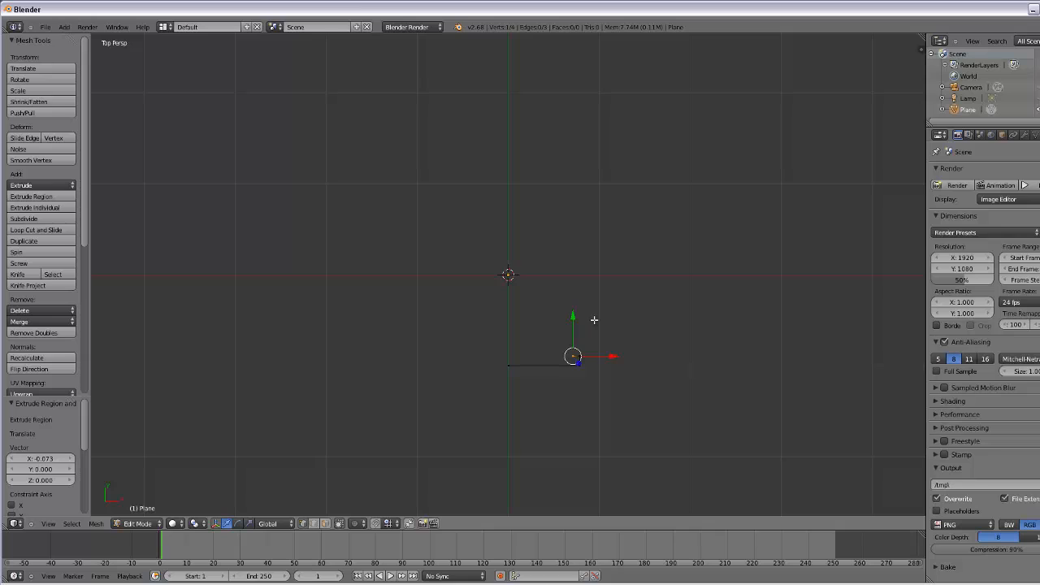
pyautogui.press('e')
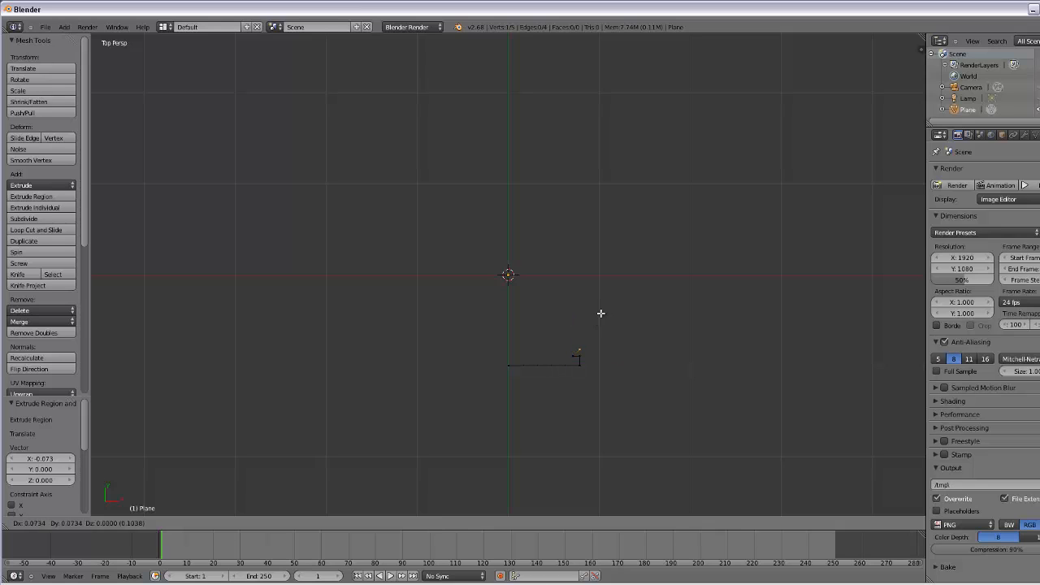
pyautogui.click(600, 313)
pyautogui.press('e')
pyautogui.click(606, 305)
pyautogui.press('e')
pyautogui.click(609, 297)
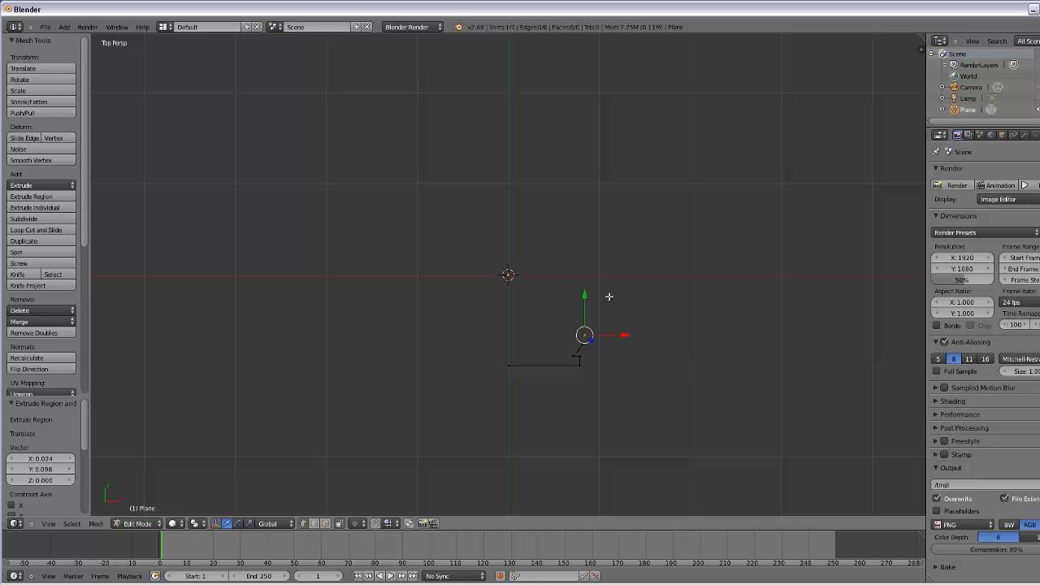
pyautogui.press('e')
pyautogui.click(609, 286)
# Extrude the profile upward and inward in short segments to curve the upper half of the bulge toward the centre line.
pyautogui.press('e')
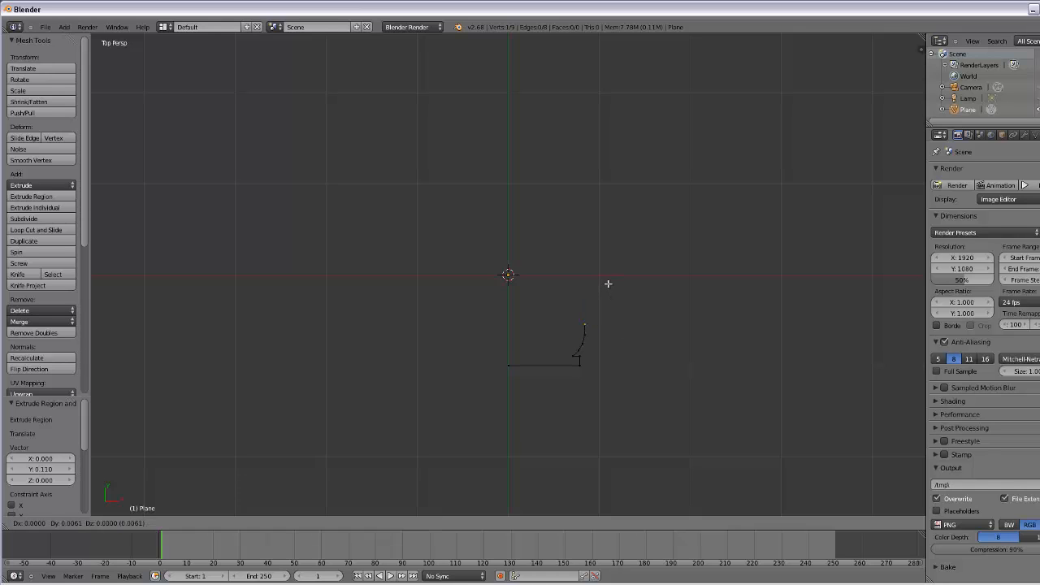
pyautogui.click(602, 276)
pyautogui.press('e')
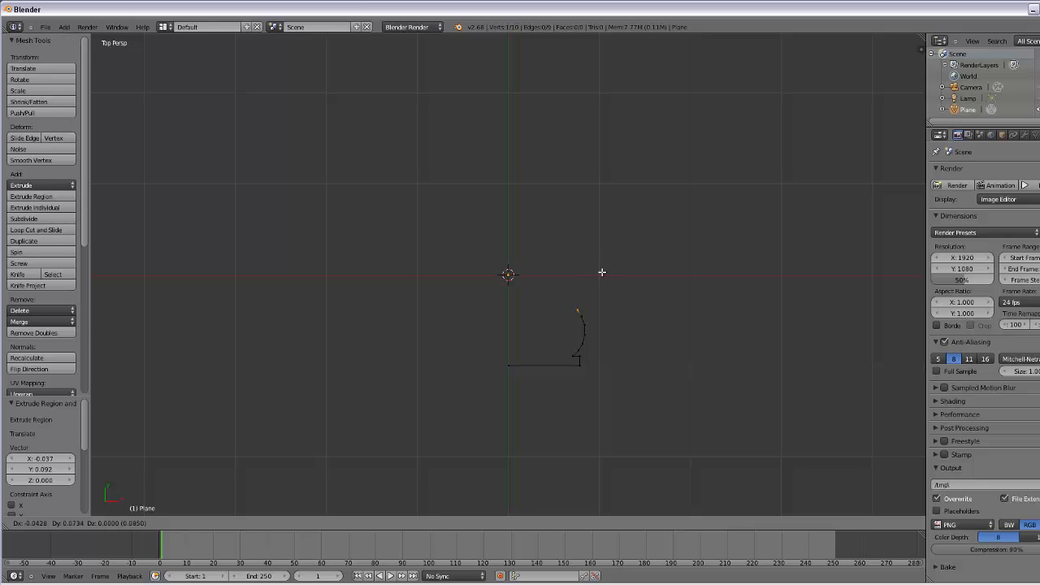
pyautogui.click(601, 272)
pyautogui.press('e')
pyautogui.click(594, 266)
pyautogui.press('e')
pyautogui.click(589, 261)
pyautogui.press('e')
pyautogui.click(578, 250)
# Extrude a small step about 0.05 inward and 0.055 upward, and slope the profile further inward to the foot of the neck.
pyautogui.press('e')
pyautogui.click(576, 250)
pyautogui.press('e')
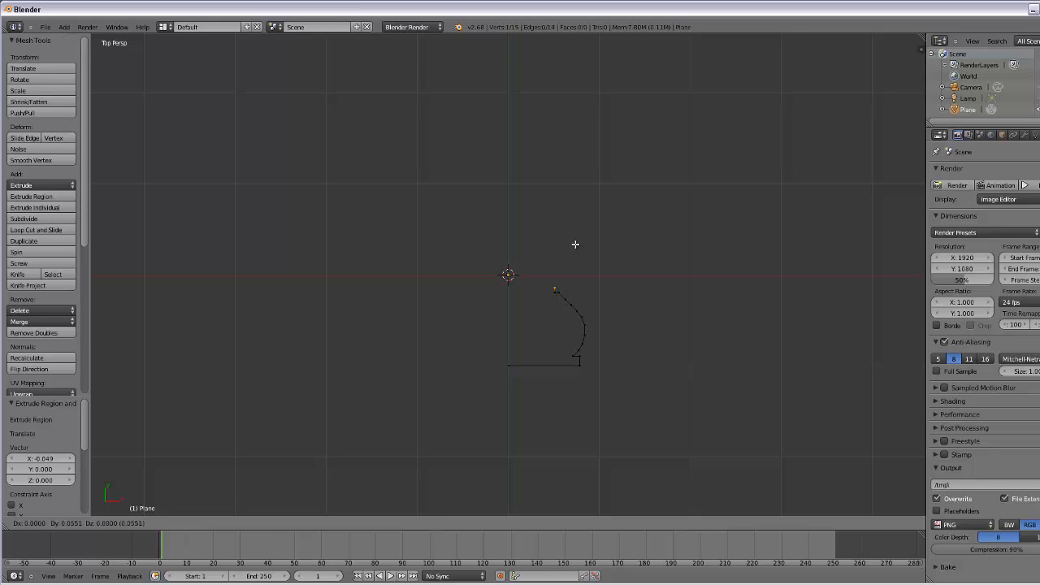
pyautogui.click(575, 244)
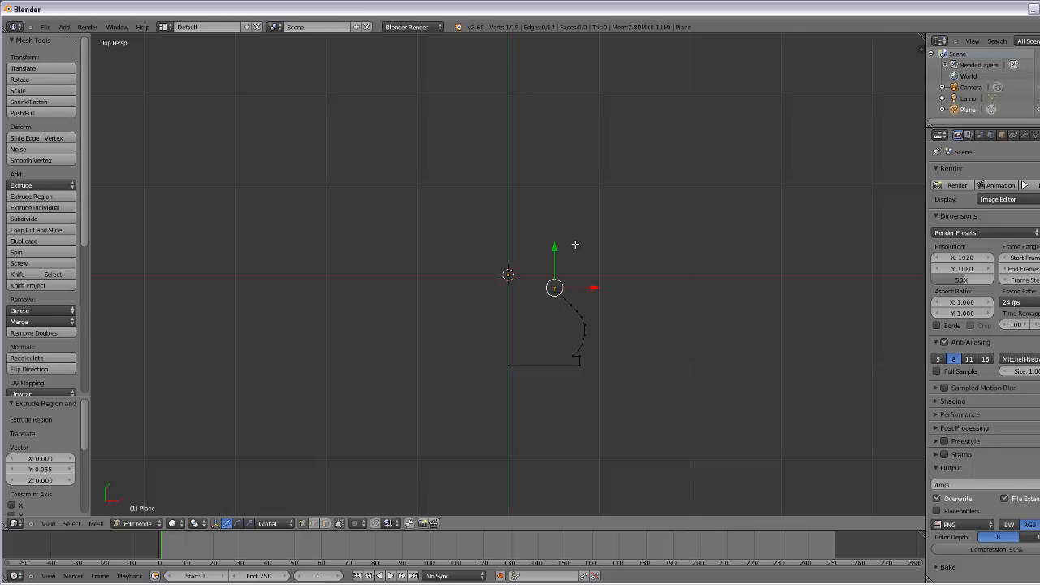
pyautogui.press('e')
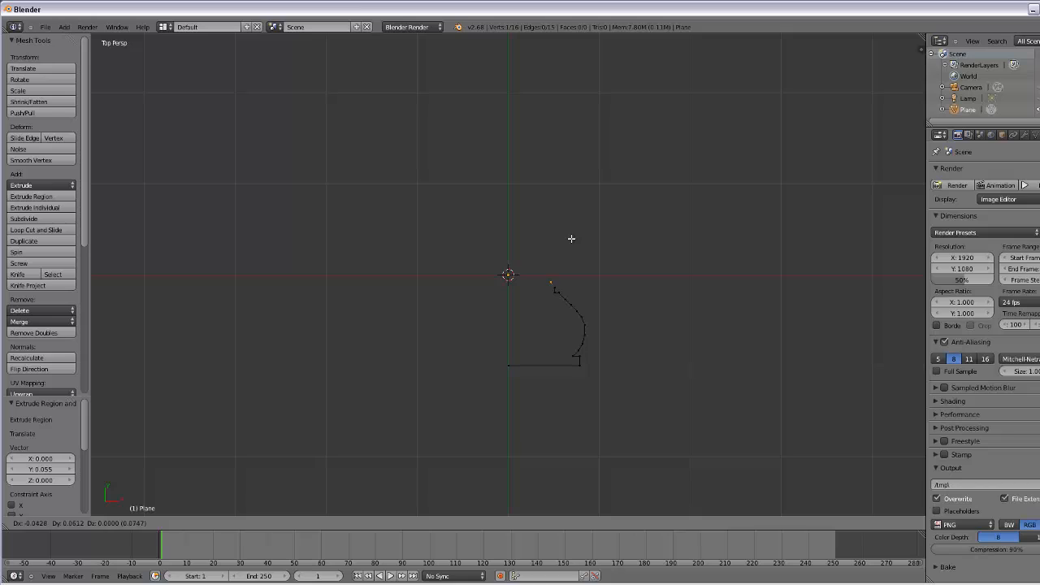
pyautogui.click(571, 237)
pyautogui.press('e')
pyautogui.click(565, 231)
pyautogui.press('e')
pyautogui.click(559, 226)
# Extrude a series of short, nearly vertical segments tapering slightly inward to form the neck.
pyautogui.press('e')
pyautogui.click(557, 217)
pyautogui.press('e')
pyautogui.click(555, 206)
pyautogui.press('e')
pyautogui.click(554, 201)
pyautogui.press('e')
pyautogui.click(552, 192)
pyautogui.press('e')
pyautogui.click(550, 183)
pyautogui.press('e')
pyautogui.click(551, 173)
# Extrude a thin pointed collar at the top of the neck, going outward and returning to directly above the neck.
pyautogui.press('e')
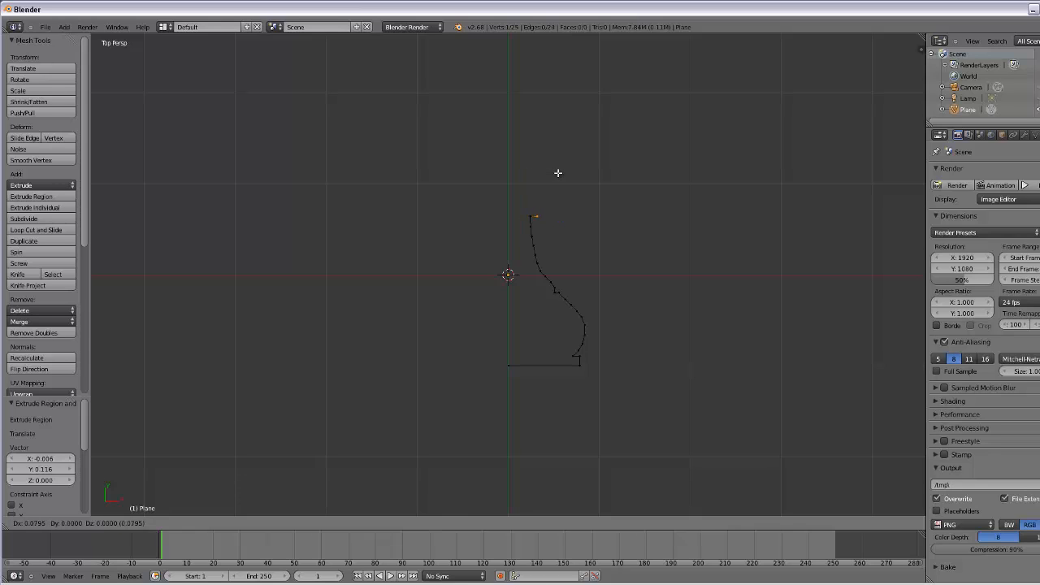
pyautogui.click(560, 173)
pyautogui.press('e')
pyautogui.click(569, 171)
pyautogui.press('e')
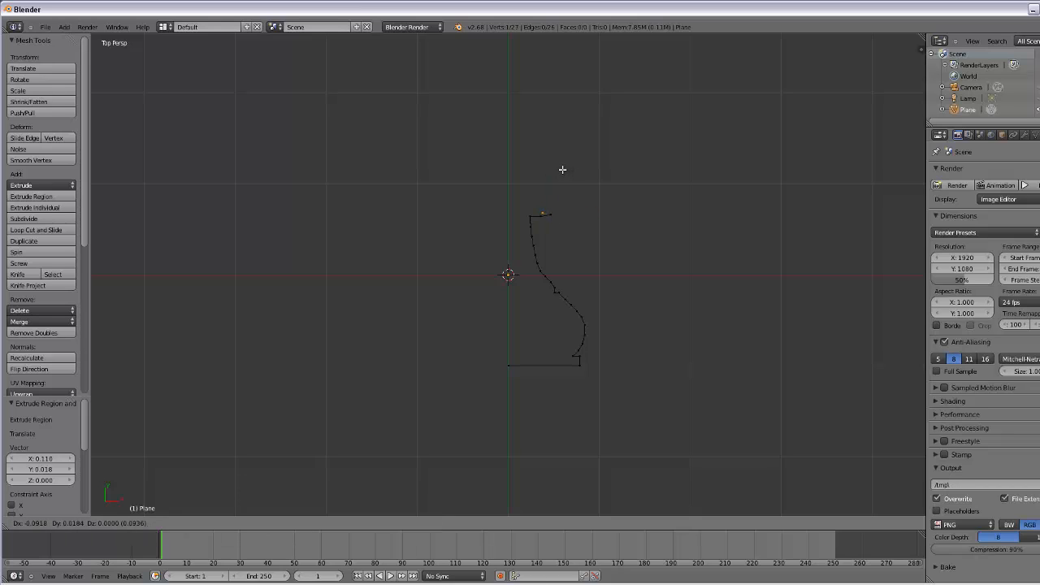
pyautogui.click(561, 169)
pyautogui.press('e')
pyautogui.click(551, 169)
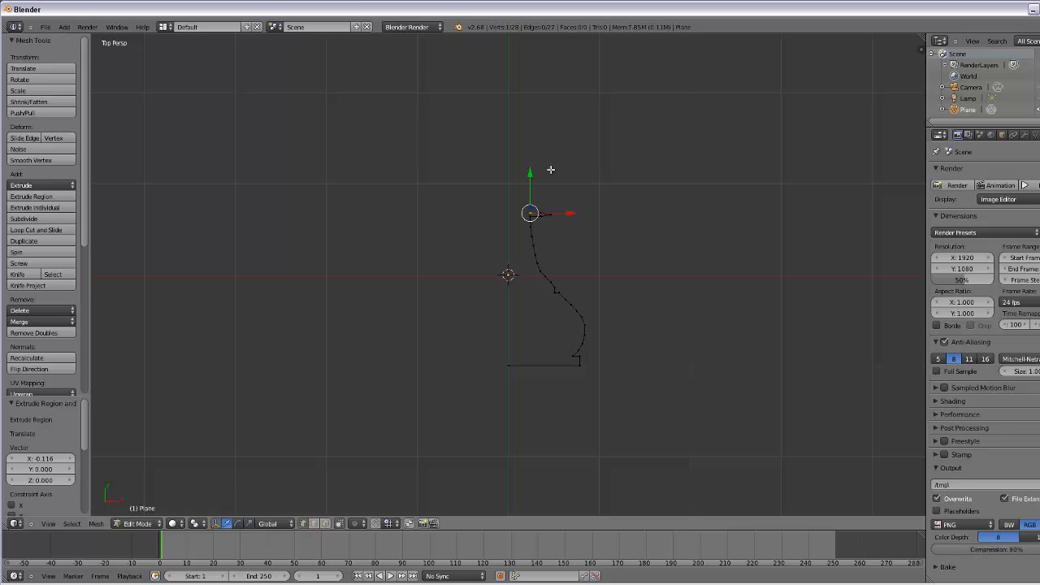
# Extrude a rounded head above the collar, curving the profile up and inward to end on the centre line.
pyautogui.press('e')
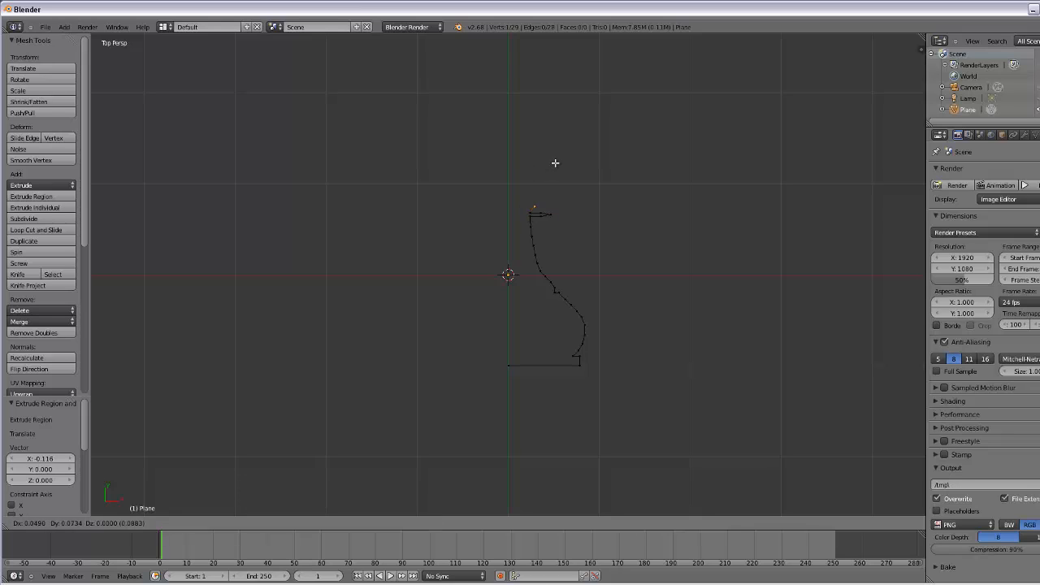
pyautogui.click(554, 162)
pyautogui.press('e')
pyautogui.click(556, 153)
pyautogui.press('e')
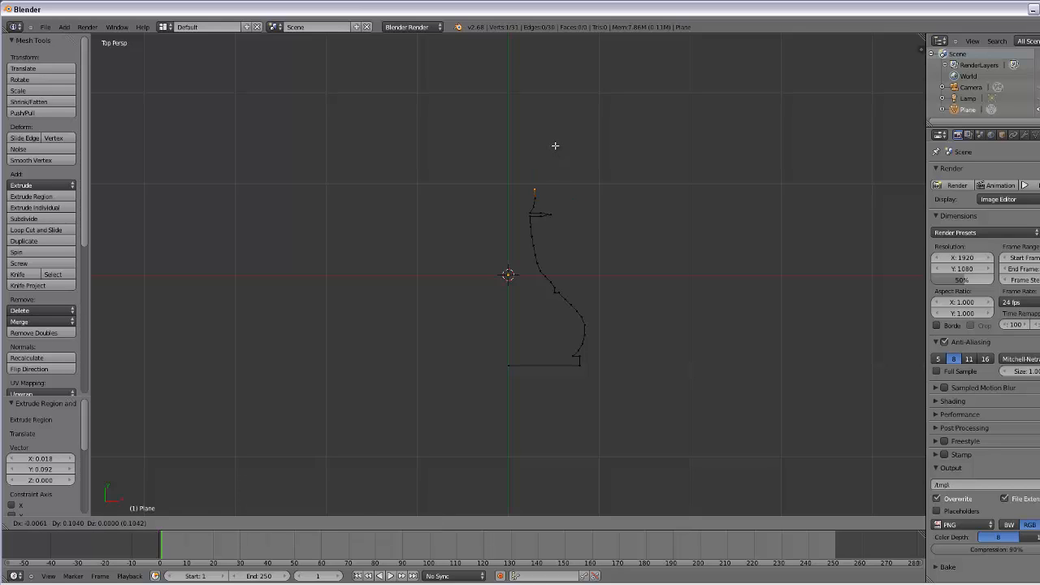
pyautogui.click(554, 144)
pyautogui.press('e')
pyautogui.click(551, 138)
pyautogui.press('e')
pyautogui.click(535, 129)
pyautogui.press('e')
pyautogui.press('ctrl')
pyautogui.click(527, 128)
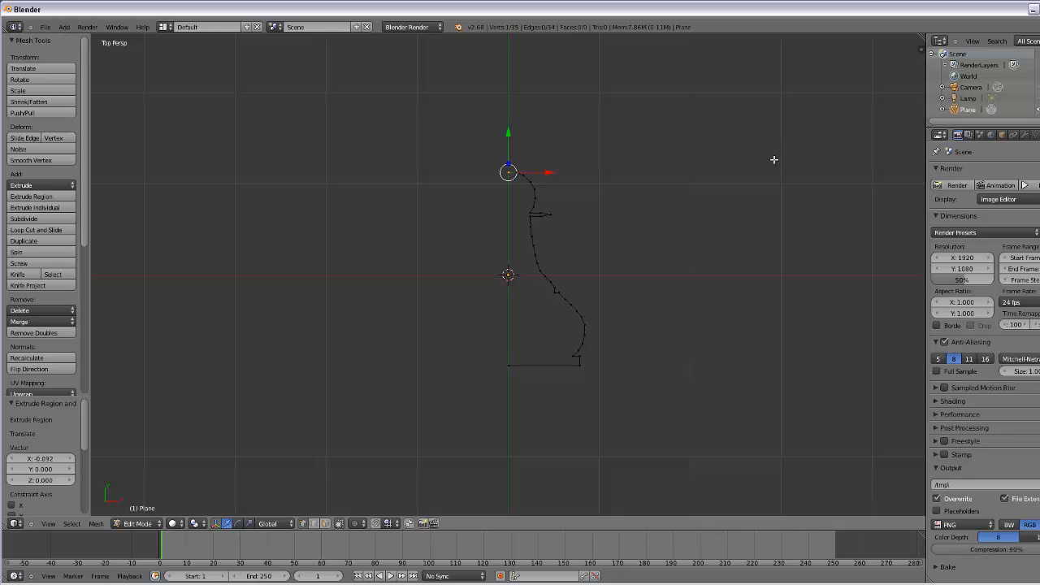
# Set the X coordinate of the profile's topmost vertex to 0 so it lies exactly on the centre line.
pyautogui.press('n')
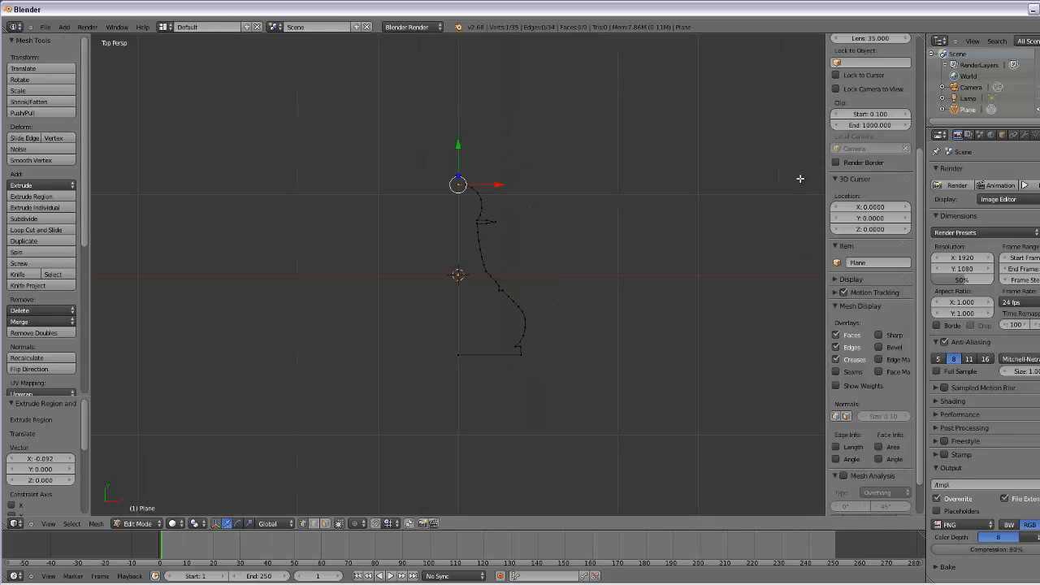
pyautogui.moveTo(921, 189); pyautogui.dragTo(921, 51)
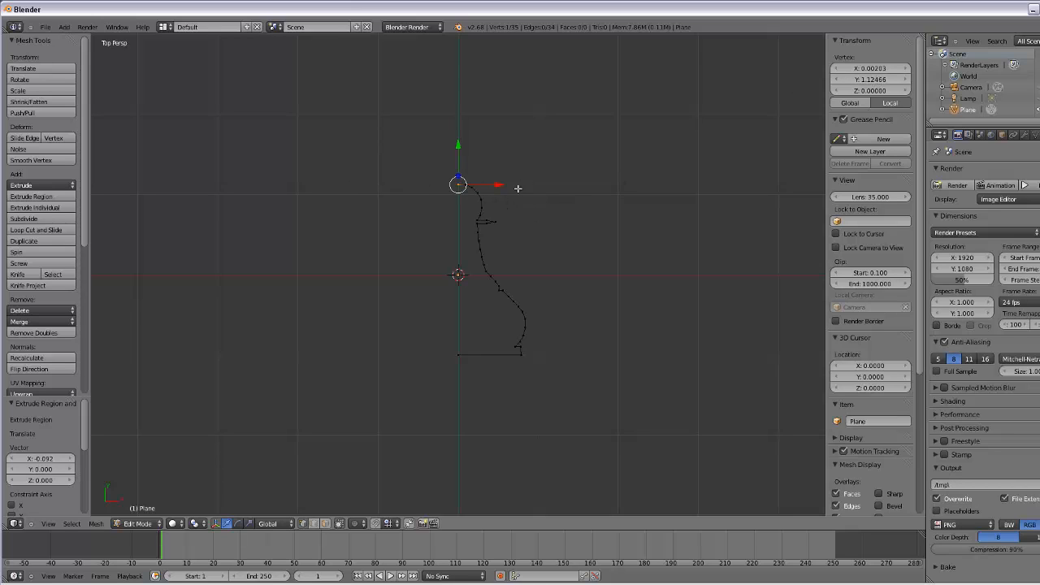
pyautogui.click(876, 68)
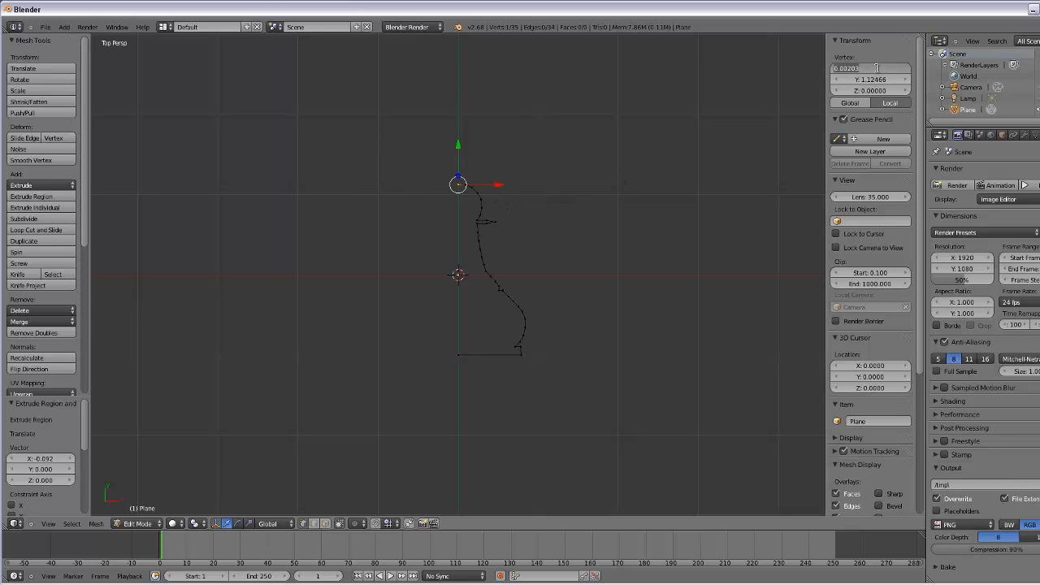
pyautogui.write('0')
pyautogui.press('Return')
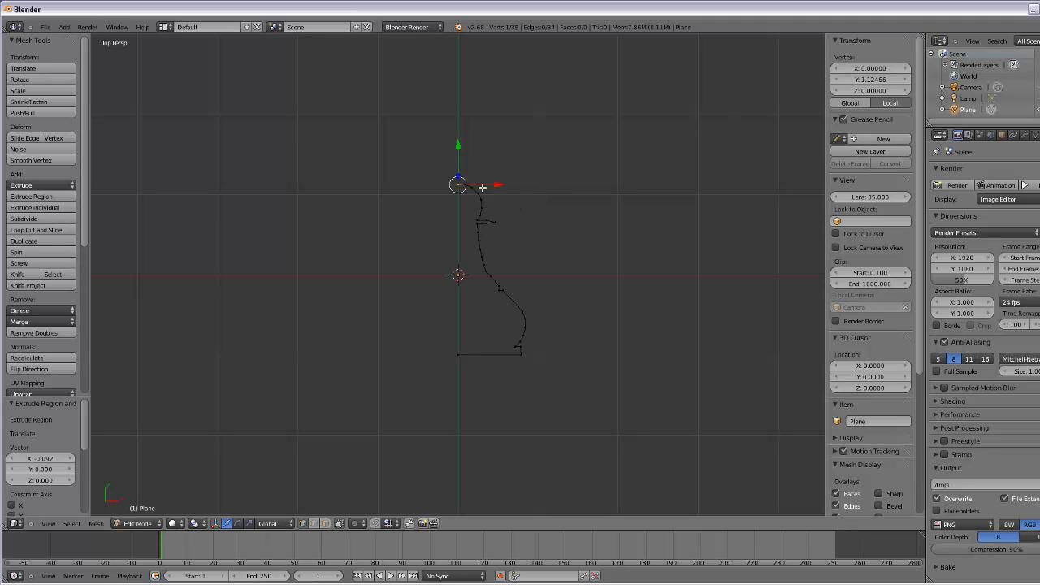
# Place the 3D cursor away from the profile, and return it to the origin with its Y and Z locations at 0.
pyautogui.click(640, 238)
pyautogui.click(639, 217)
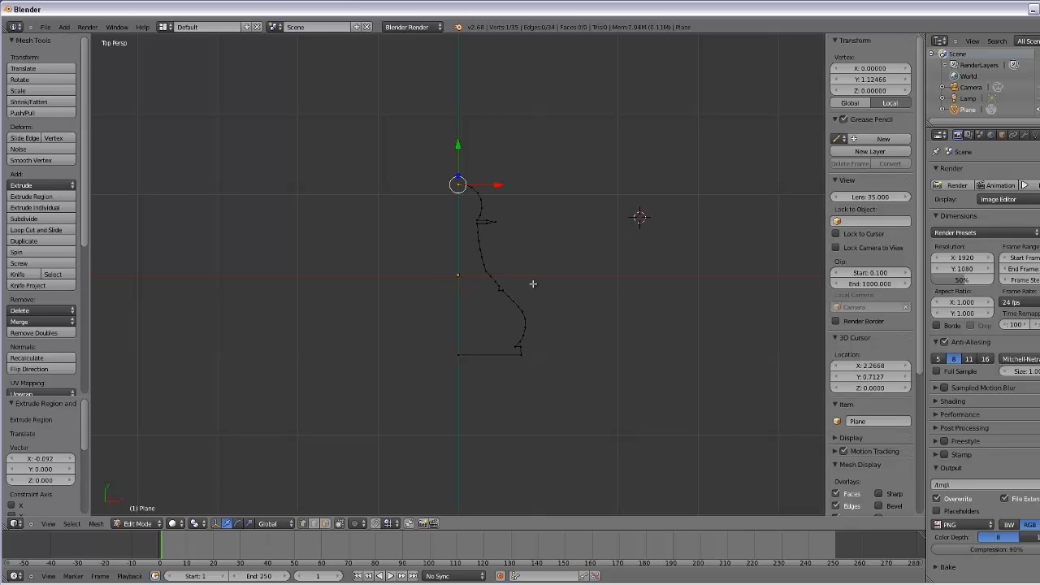
pyautogui.click(458, 274)
pyautogui.scroll(-3, 910, 358)
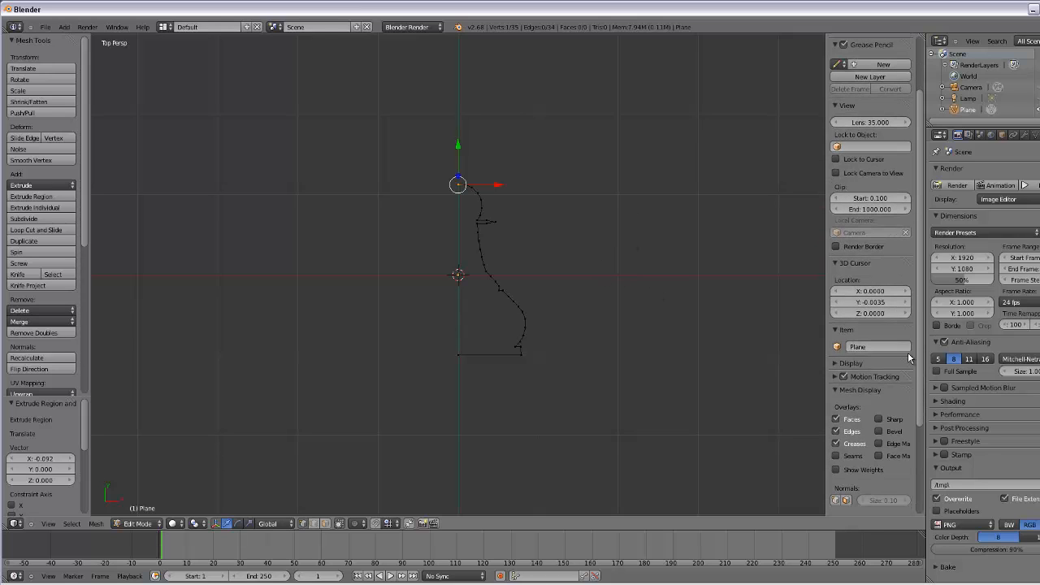
pyautogui.click(874, 301)
pyautogui.write('0')
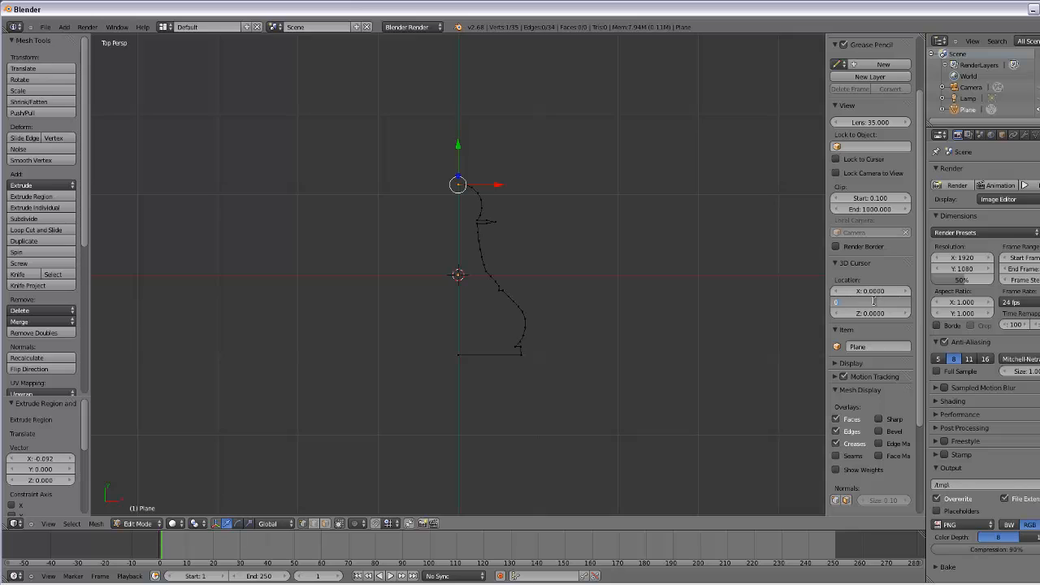
pyautogui.press('Return')
pyautogui.click(870, 312)
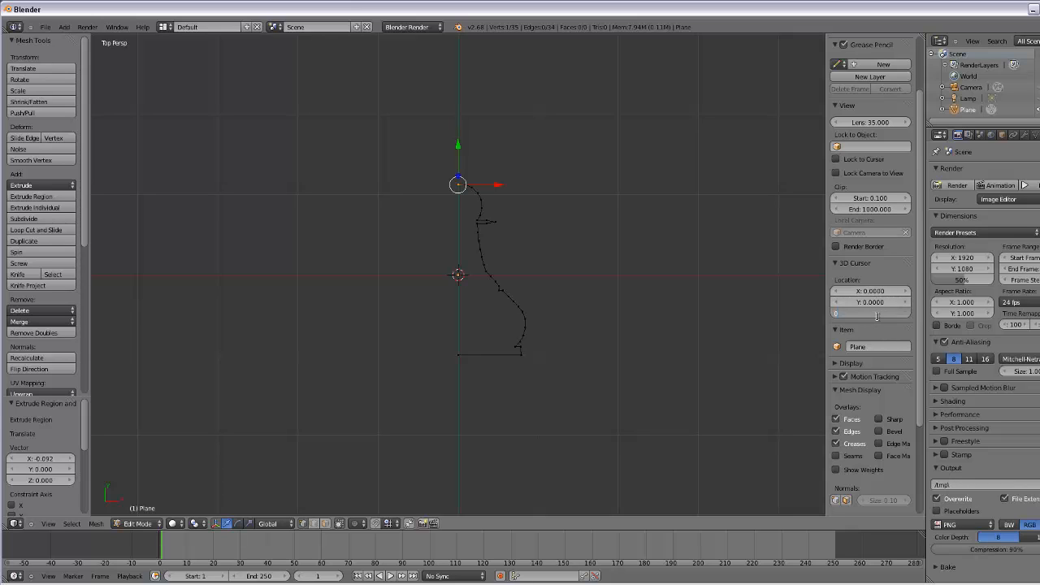
pyautogui.press('Return')
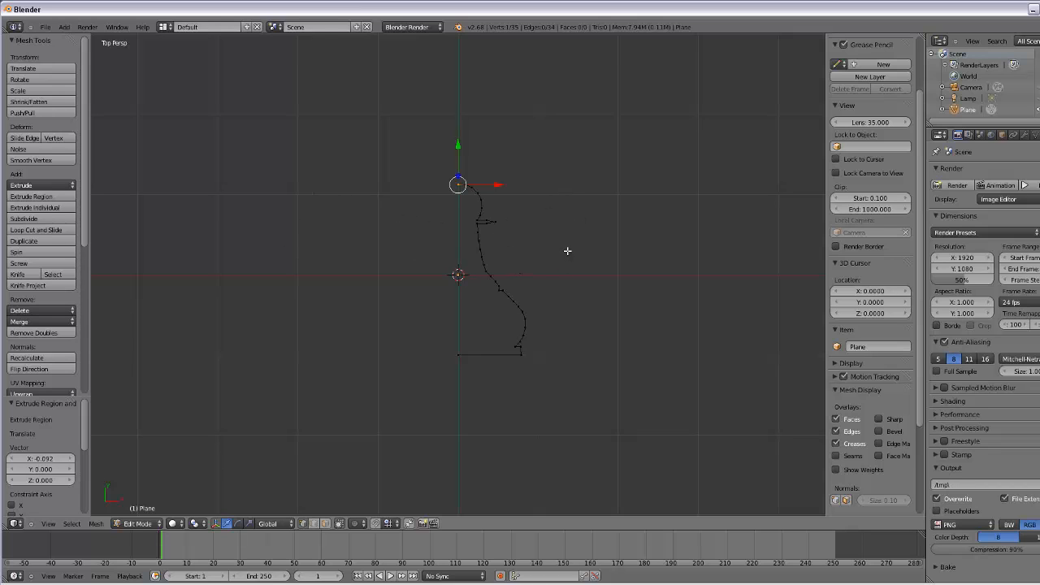
# Select the whole profile, try spinning it 360° around the 3D cursor in the top view, and undo that spin.
pyautogui.press('a')
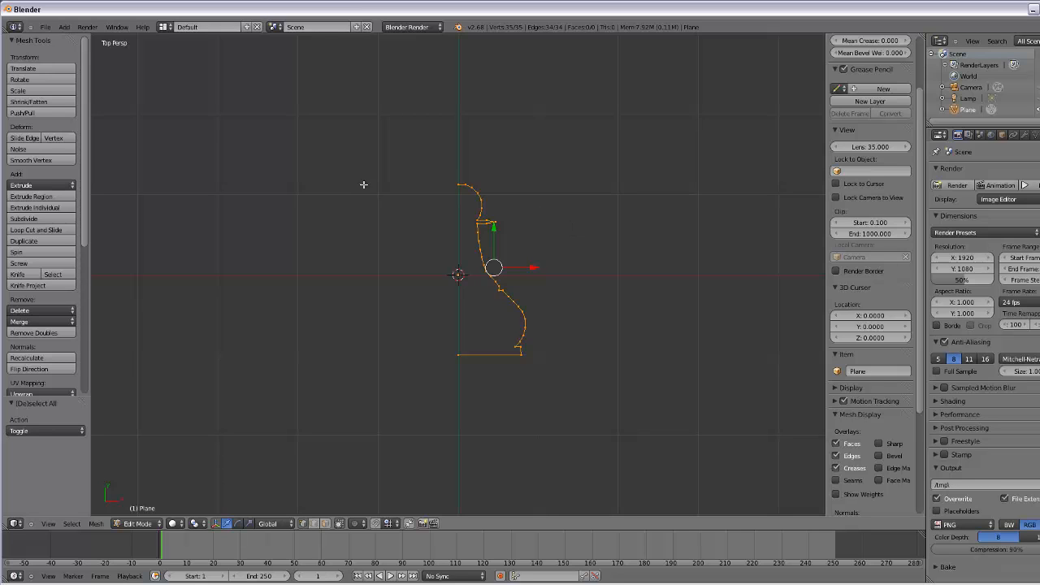
pyautogui.click(42, 254)
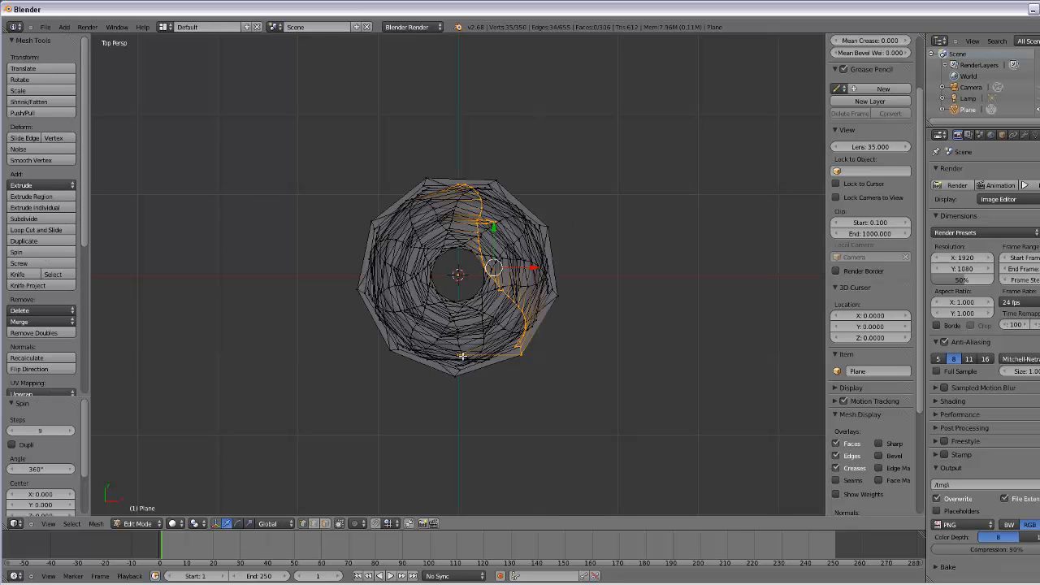
pyautogui.moveTo(461, 355); pyautogui.dragTo(587, 338, button='middle')
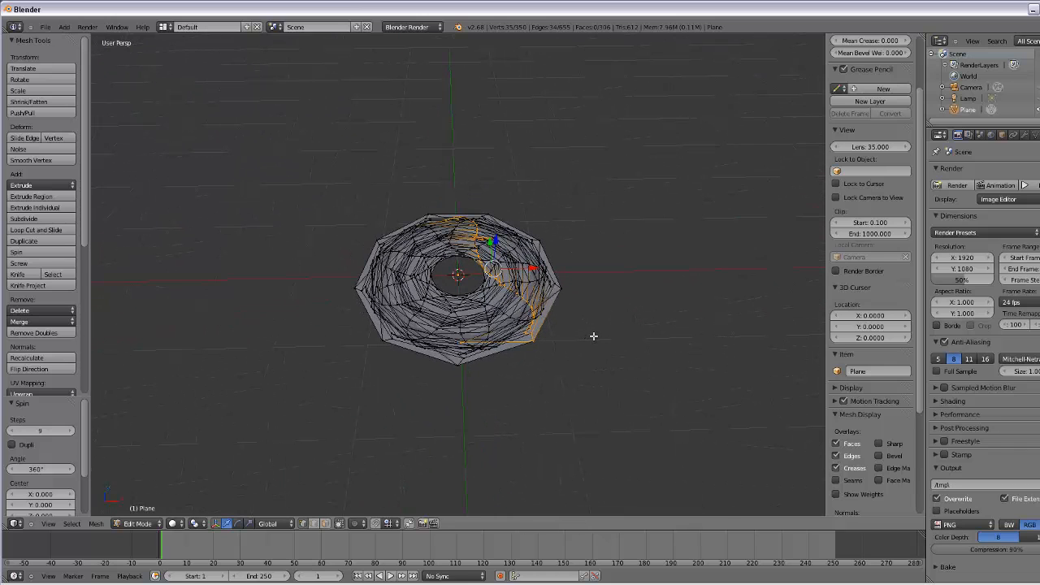
pyautogui.hotkey('ctrl', 'z')
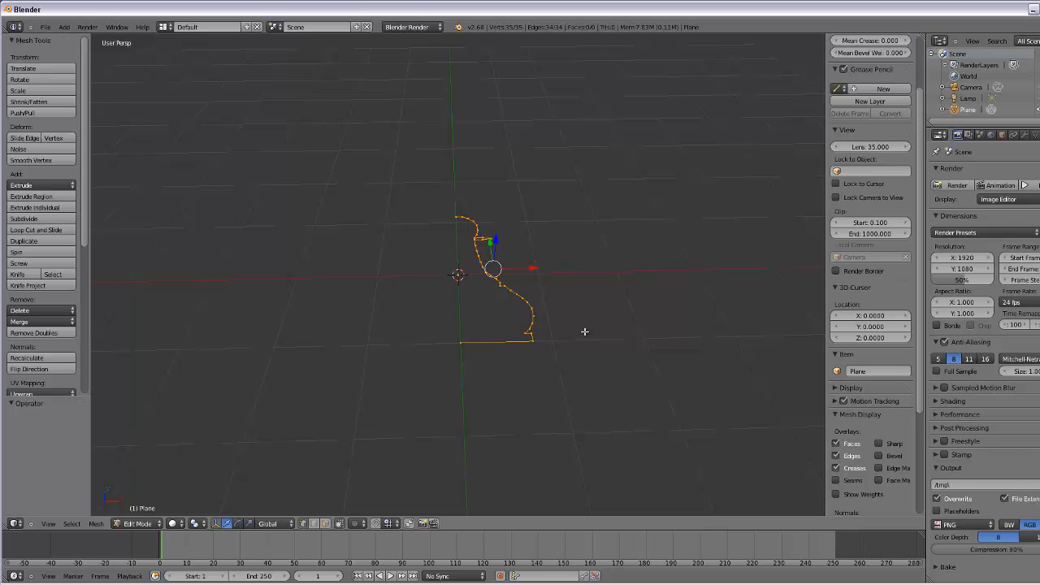
# Spin the selected profile 360° around the 3D cursor in the front view, using 9 steps.
pyautogui.moveTo(477, 342); pyautogui.dragTo(587, 252, button='middle')
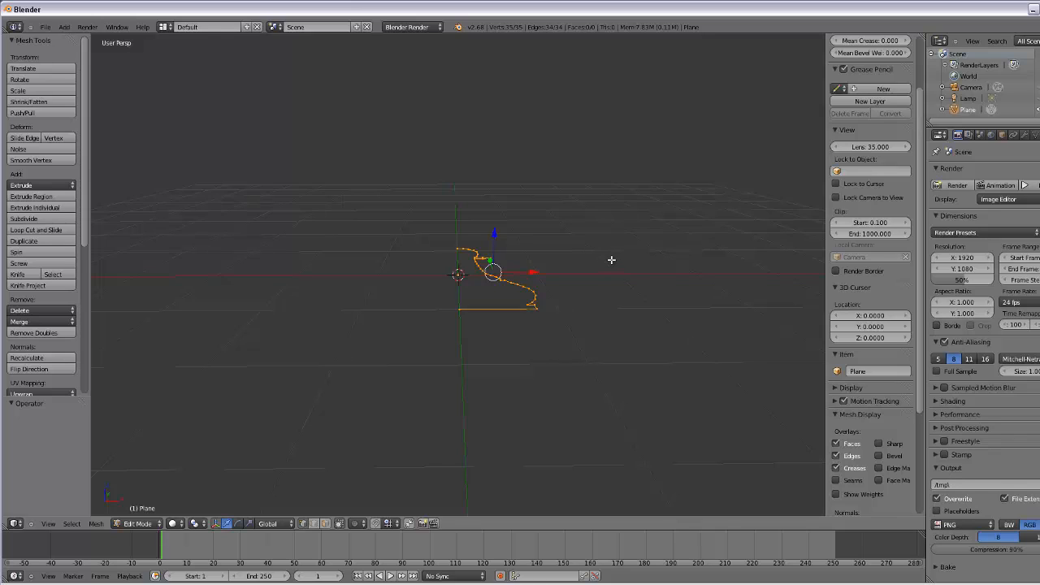
pyautogui.press('KP_1')
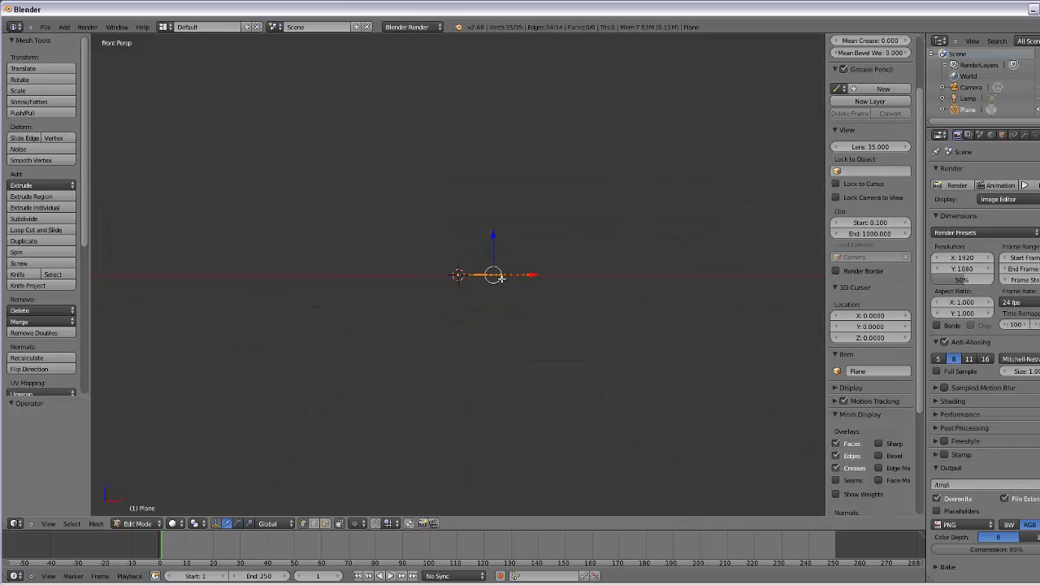
pyautogui.click(20, 253)
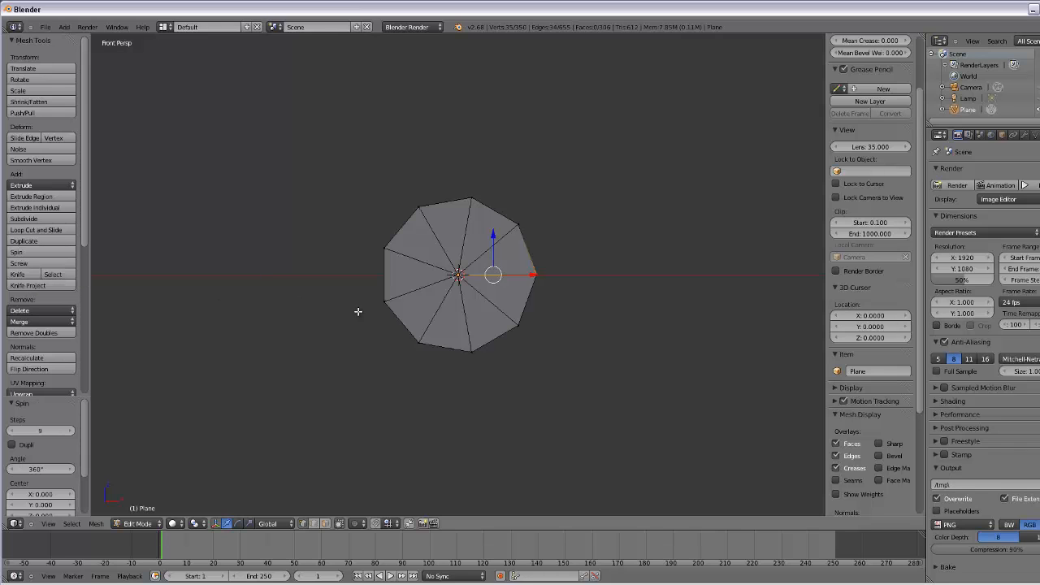
pyautogui.moveTo(615, 286); pyautogui.dragTo(611, 343, button='middle')
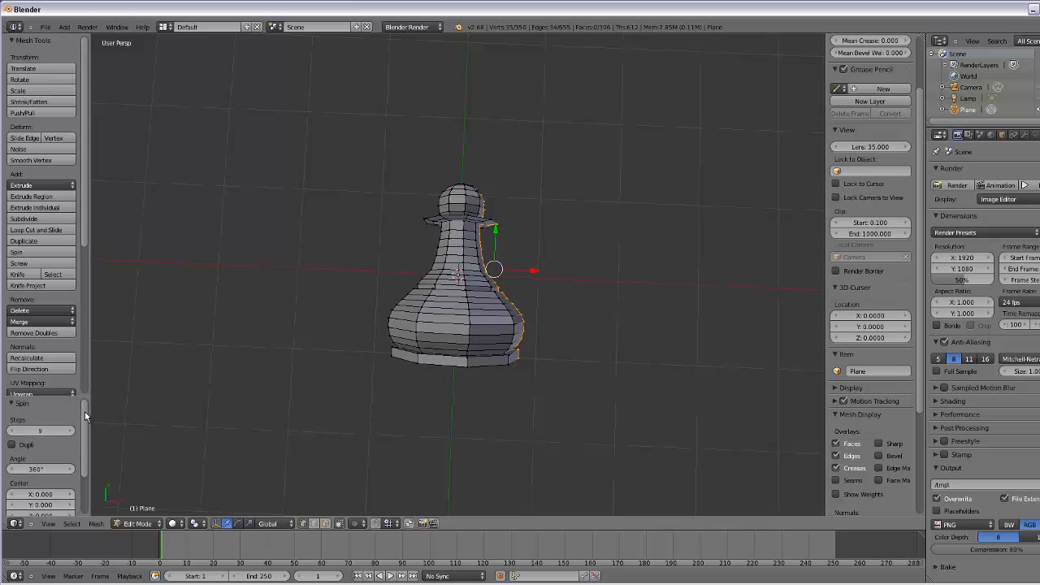
pyautogui.moveTo(85, 416); pyautogui.dragTo(72, 439)
pyautogui.click(40, 439)
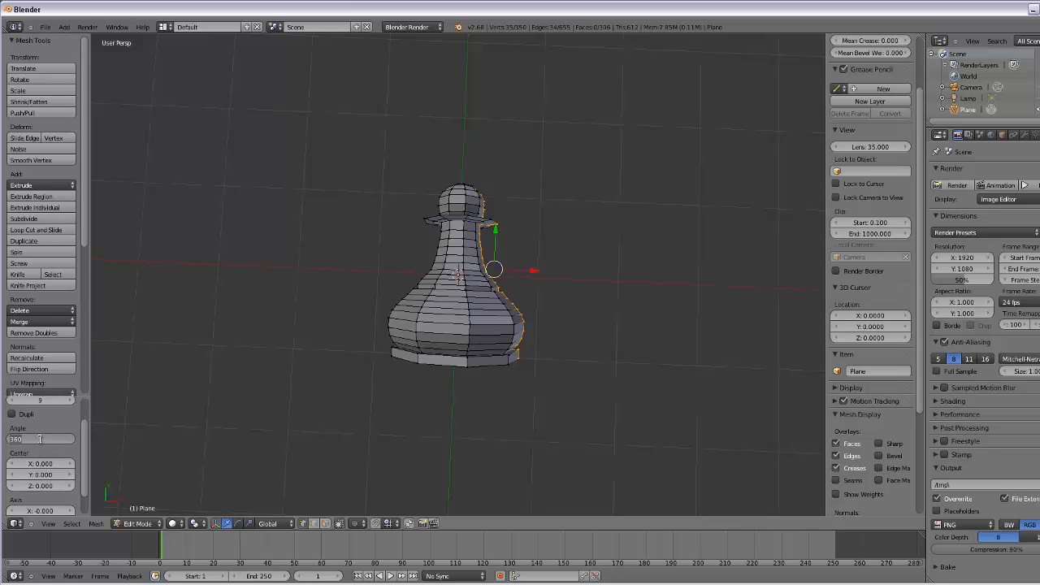
pyautogui.write('3')
pyautogui.press('Return')
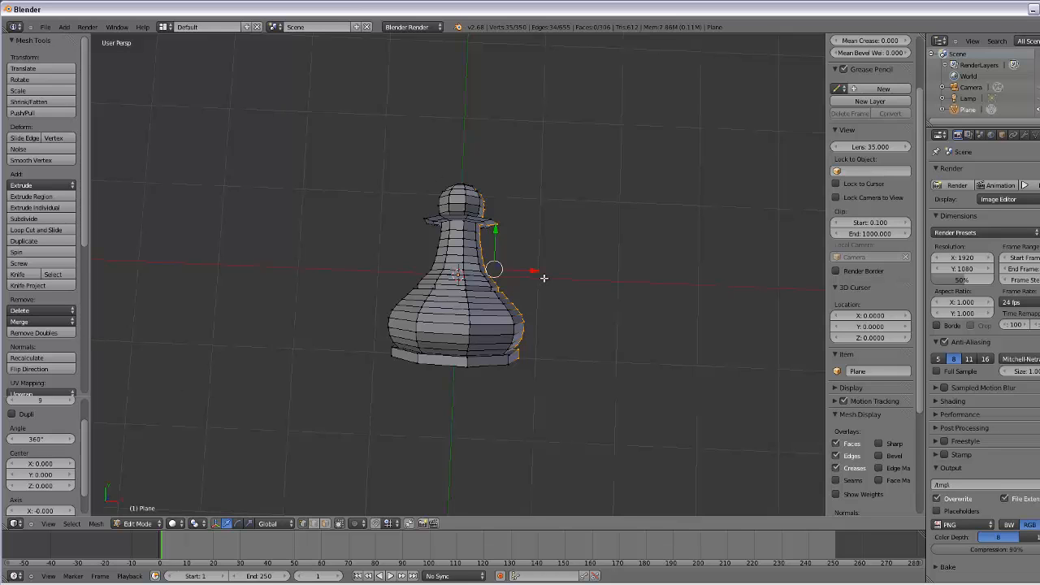
# Select the entire pawn mesh and rotate it -90° in the right side view to stand it upright.
pyautogui.moveTo(615, 315)
pyautogui.mouseDown(button='middle')
pyautogui.moveTo(603, 302)
pyautogui.moveTo(622, 302)
pyautogui.mouseUp(button='middle')
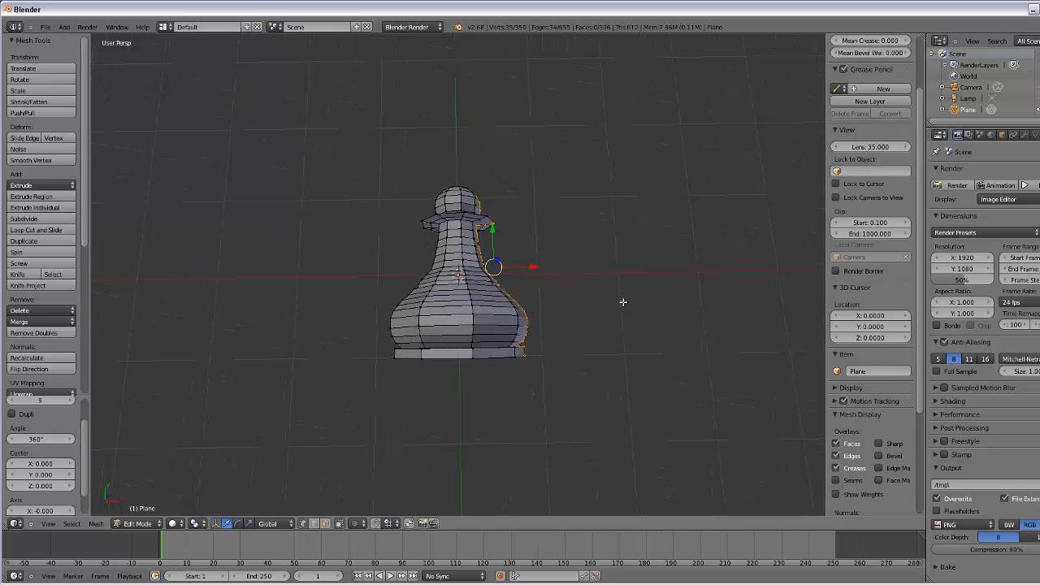
pyautogui.press('KP_3')
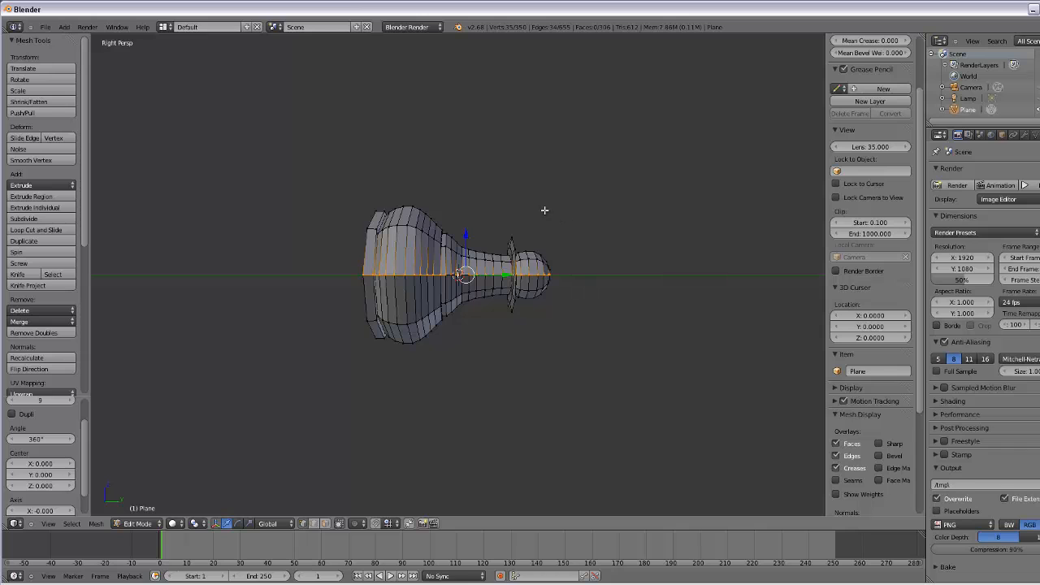
pyautogui.press('a')
pyautogui.press('a')
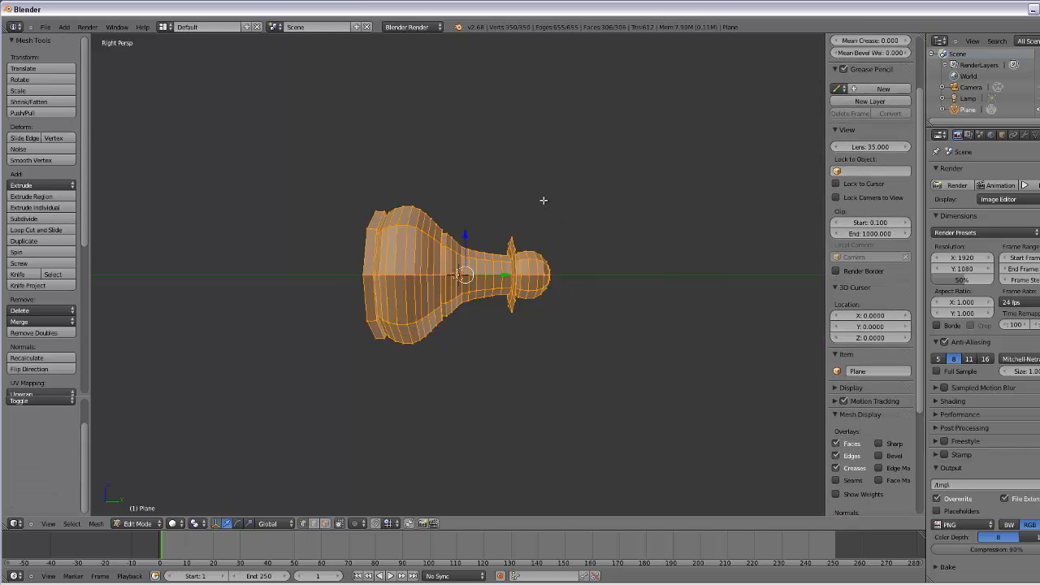
pyautogui.press('r')
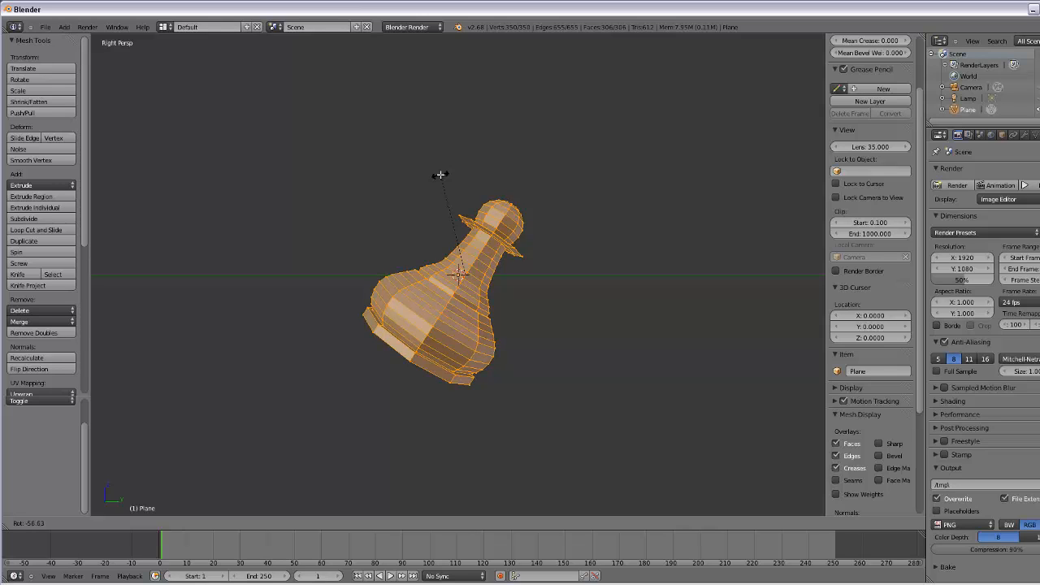
pyautogui.write('-90')
pyautogui.press('Return')
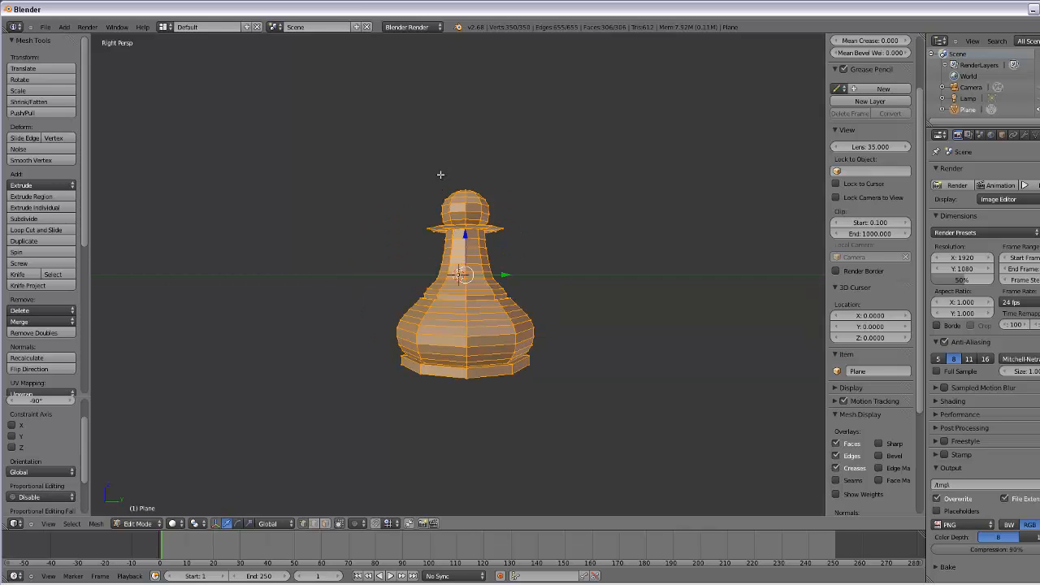
# Move the upright pawn mesh up about 1.03 along the Z axis.
pyautogui.moveTo(466, 235); pyautogui.dragTo(465, 151)
pyautogui.moveTo(456, 316); pyautogui.dragTo(618, 345, button='middle')
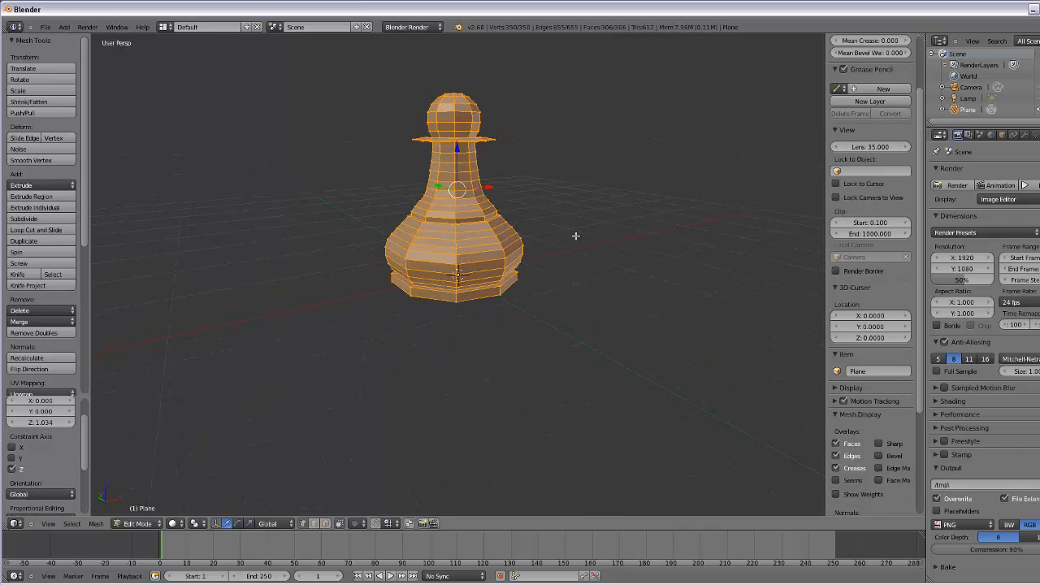
pyautogui.moveTo(570, 295); pyautogui.dragTo(450, 319, button='middle')
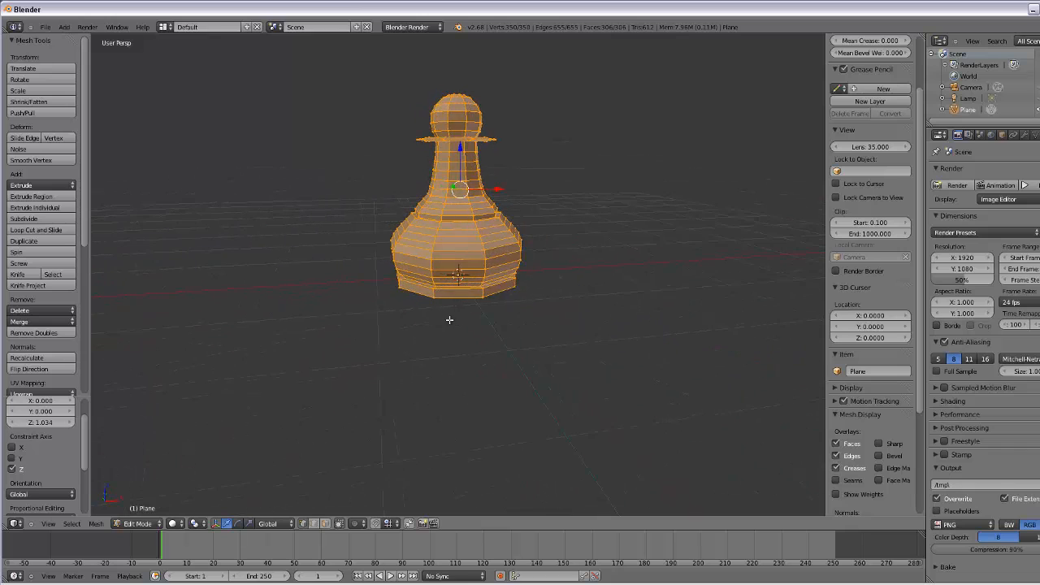
pyautogui.moveTo(519, 336); pyautogui.dragTo(573, 348, button='middle')
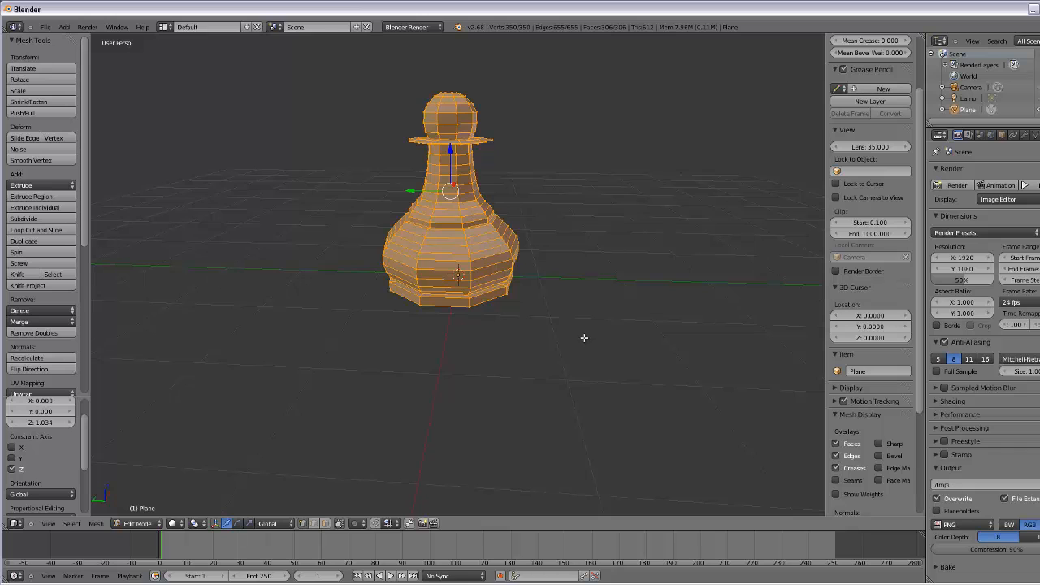